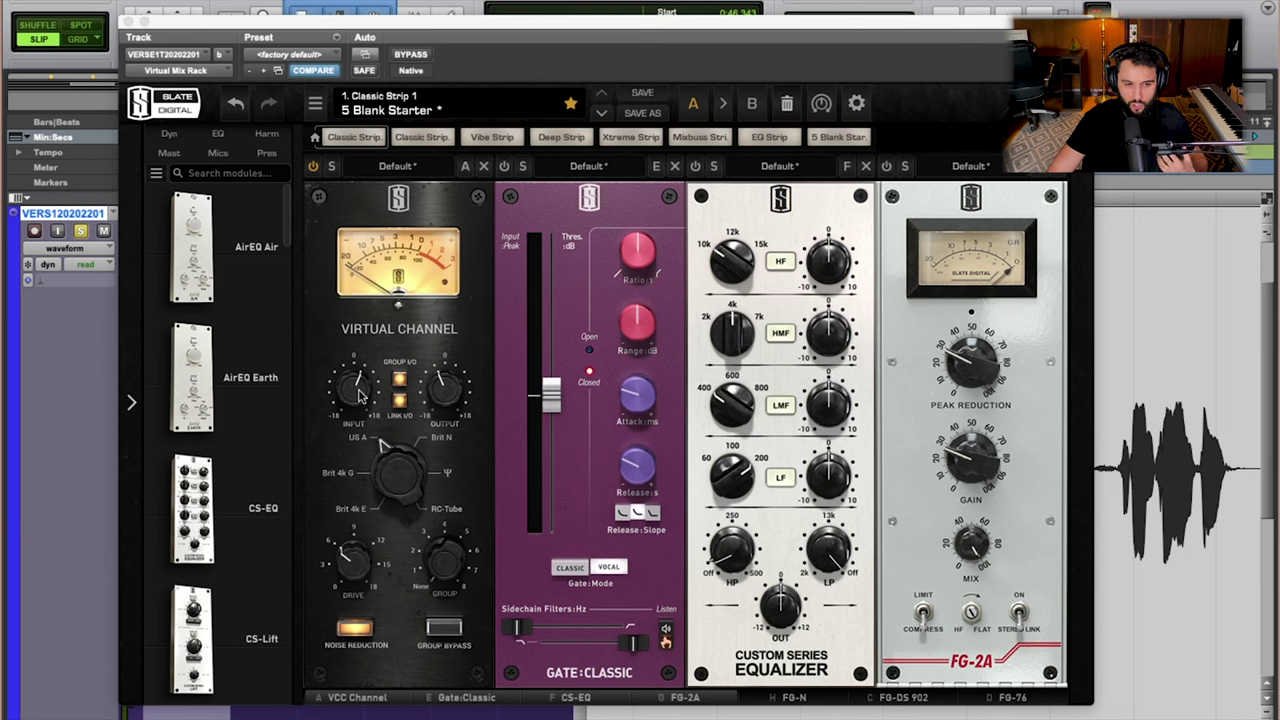
Step: Compare the vocal with the Virtual Channel module bypassed and active, toggling it twice and leaving it switched on
click(320, 182)
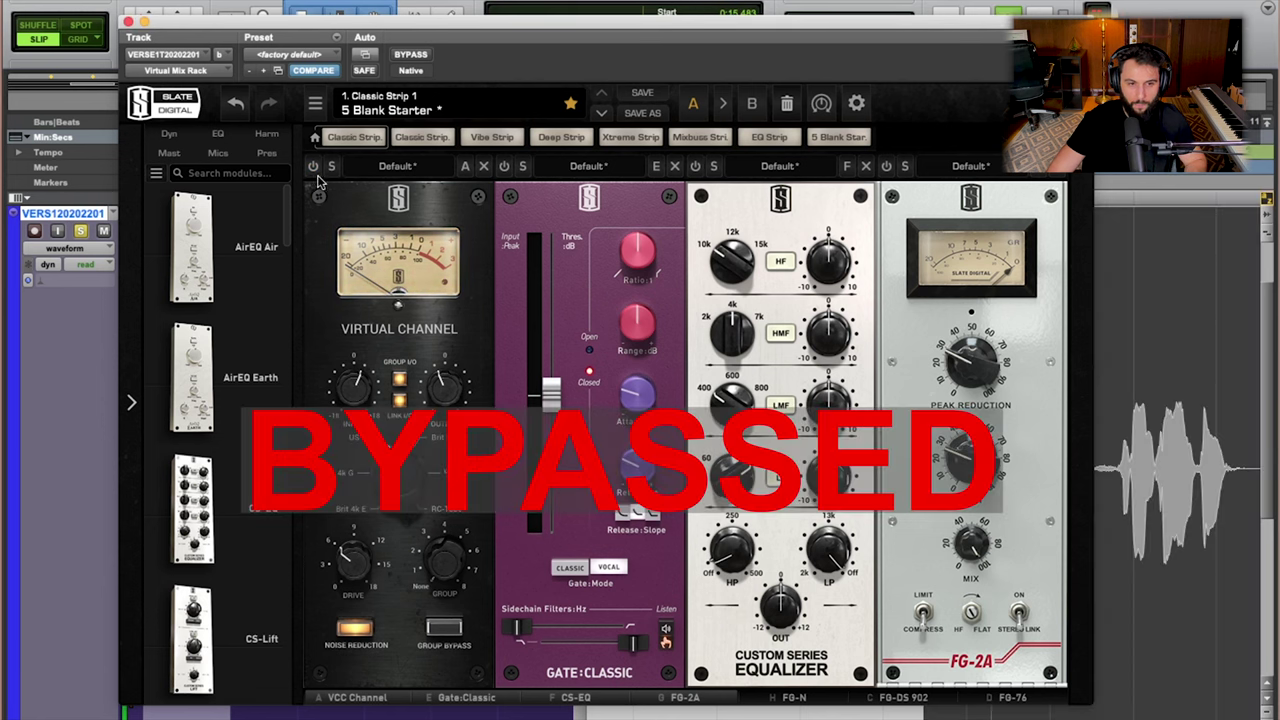
click(314, 170)
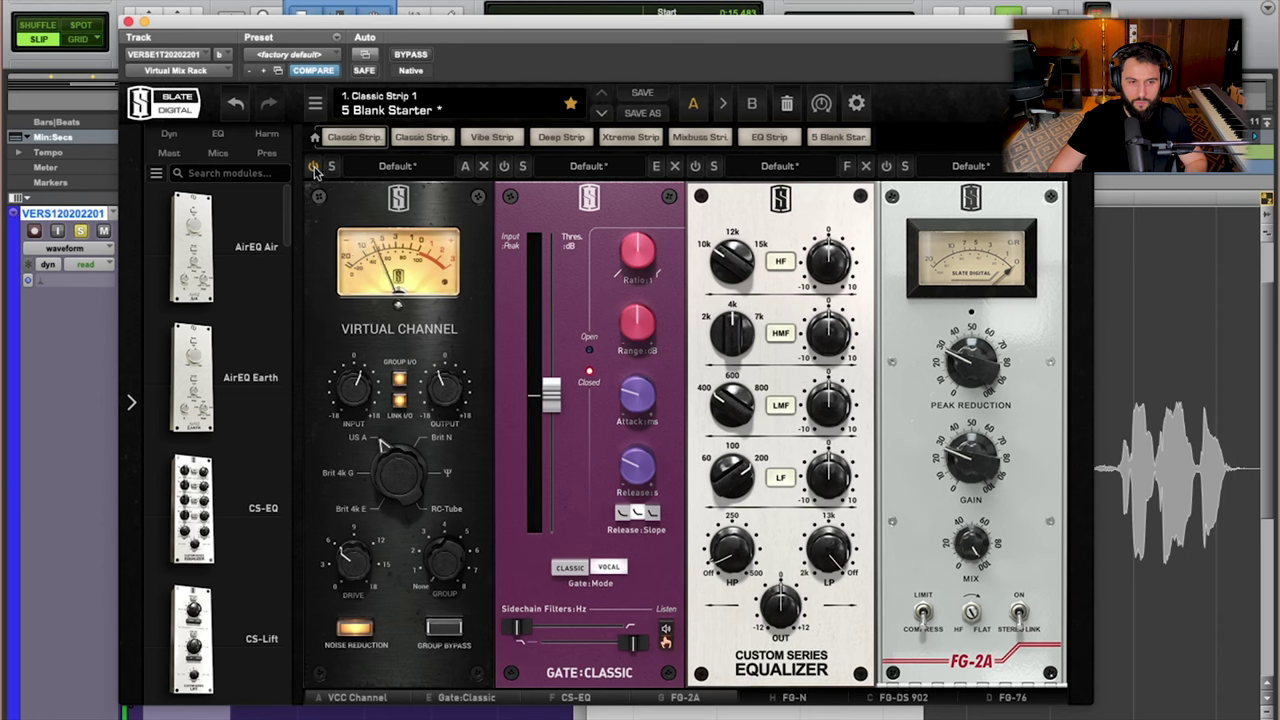
click(313, 167)
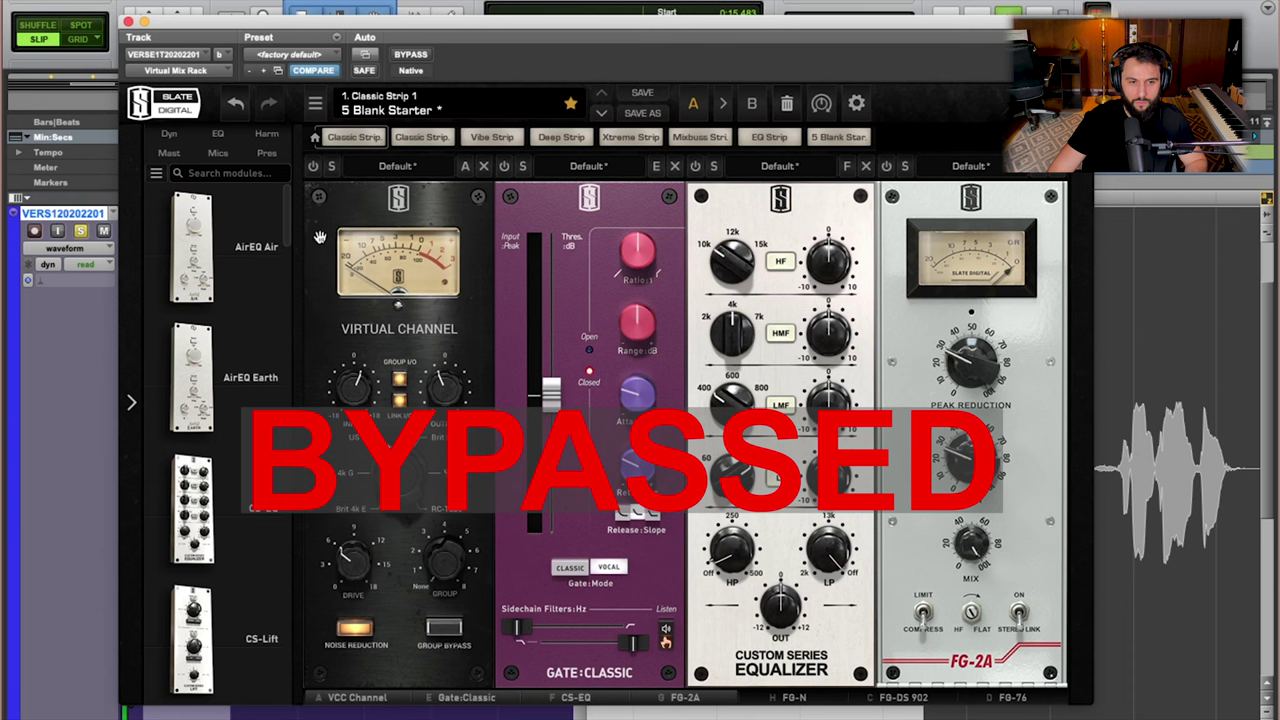
click(313, 167)
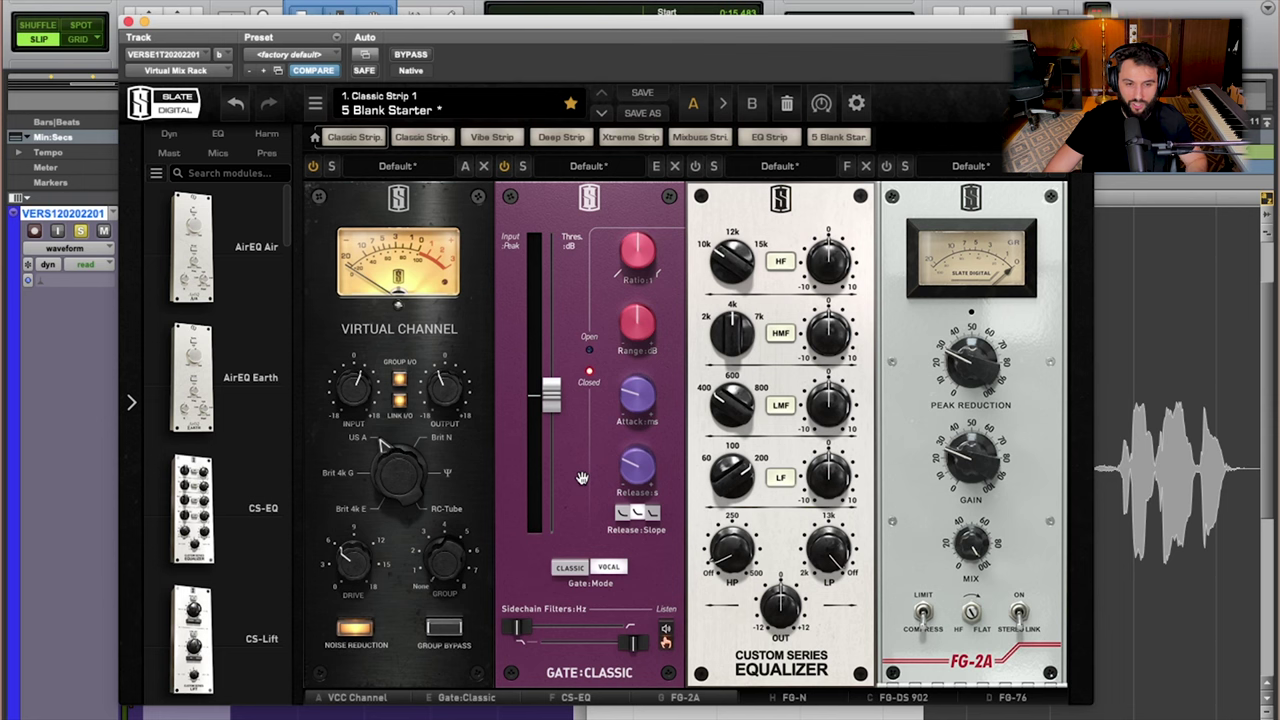
Step: Play the vocal and compare it with the Gate:Classic module active and bypassed, leaving the gate switched on
key(space)
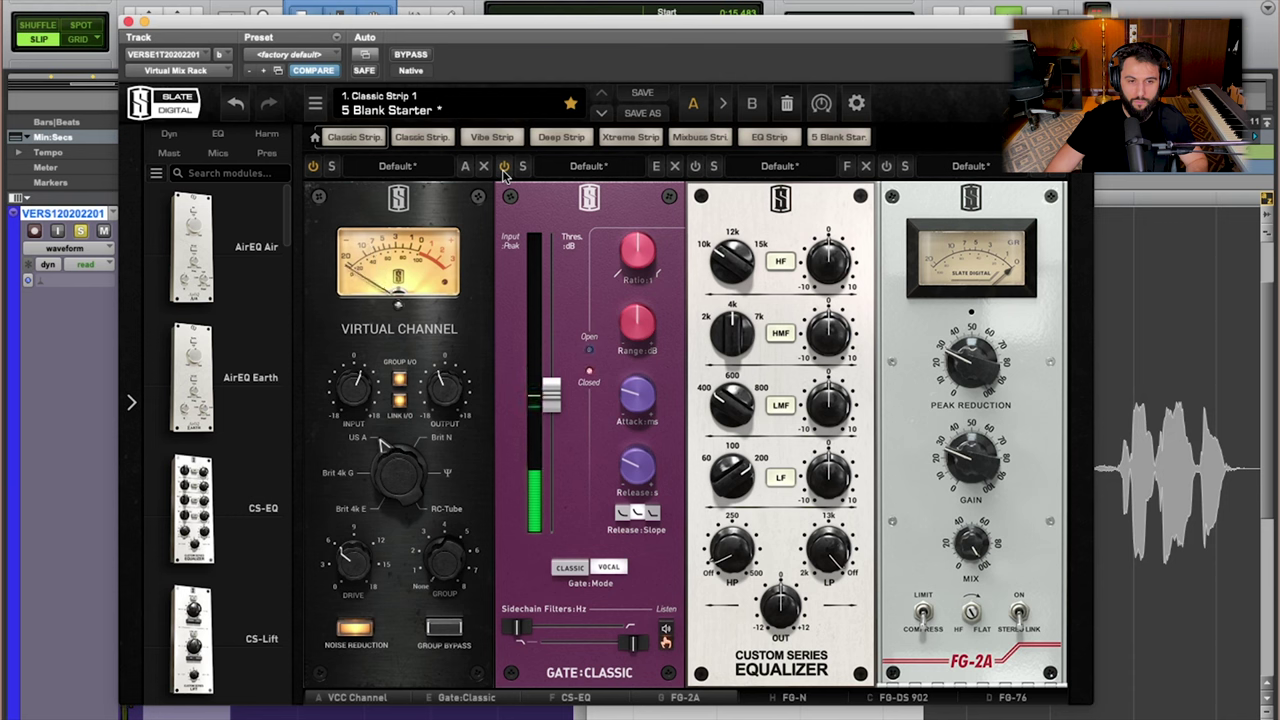
click(503, 167)
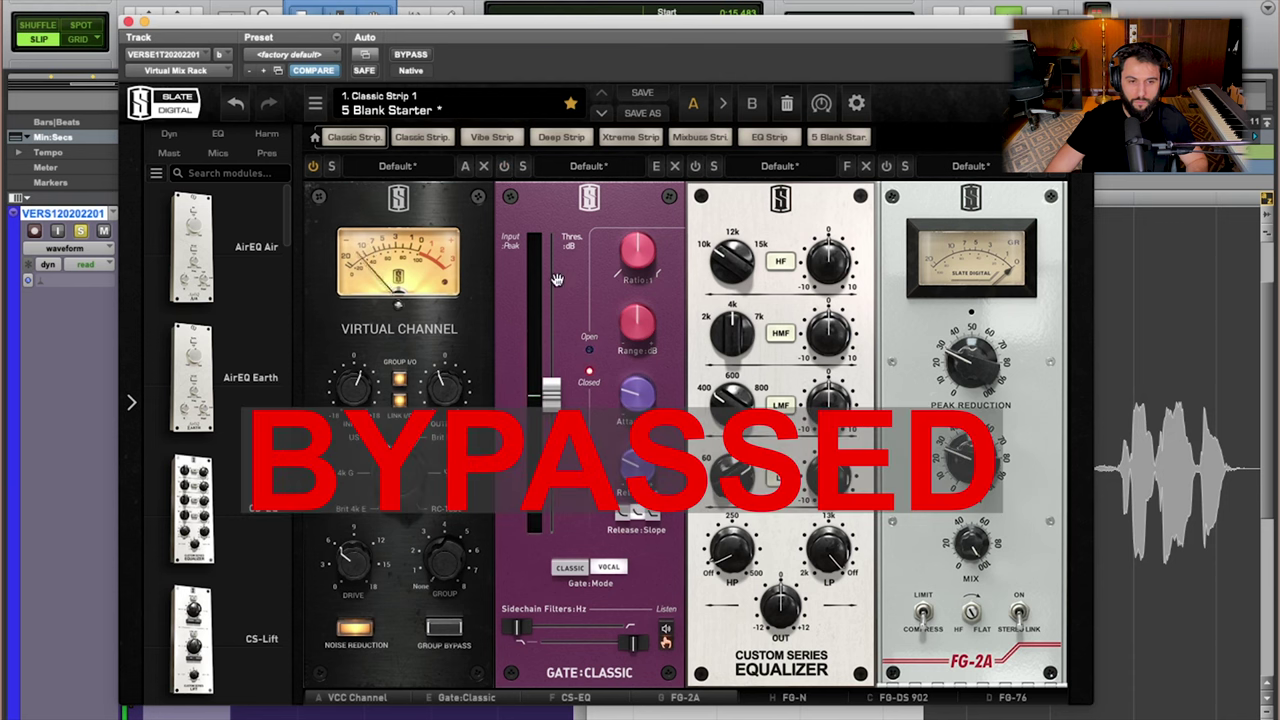
click(504, 167)
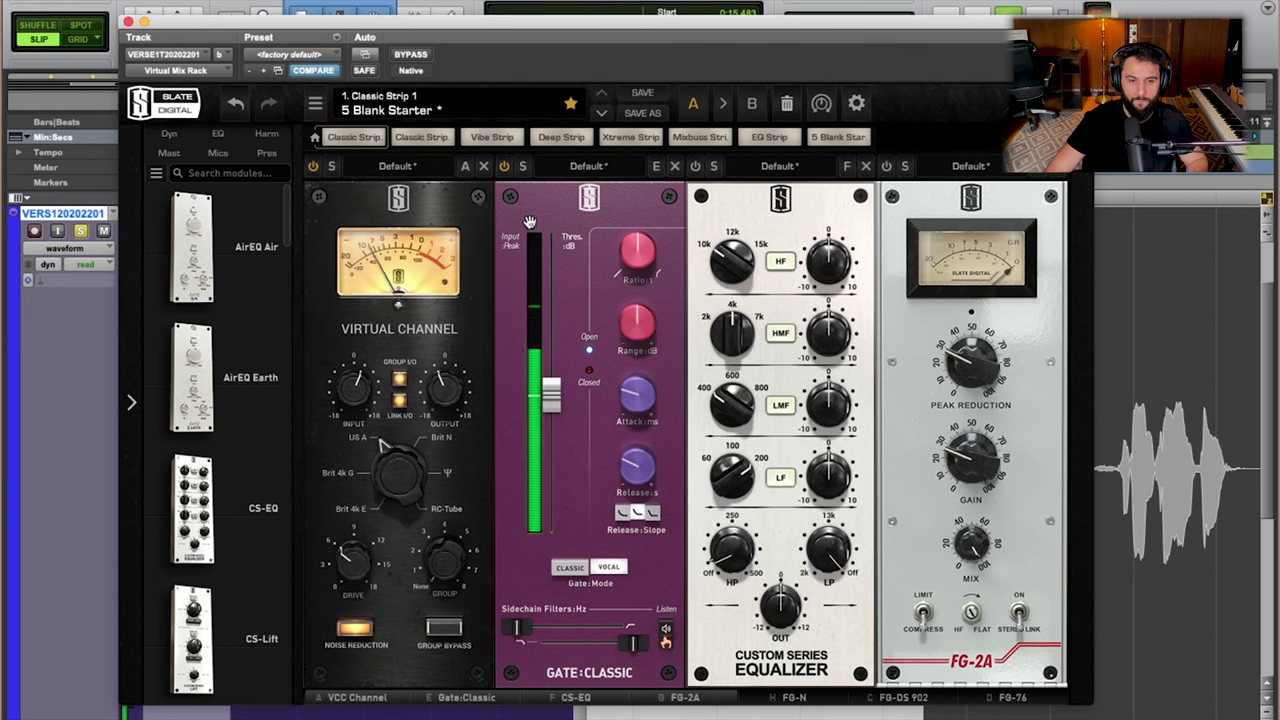
click(505, 167)
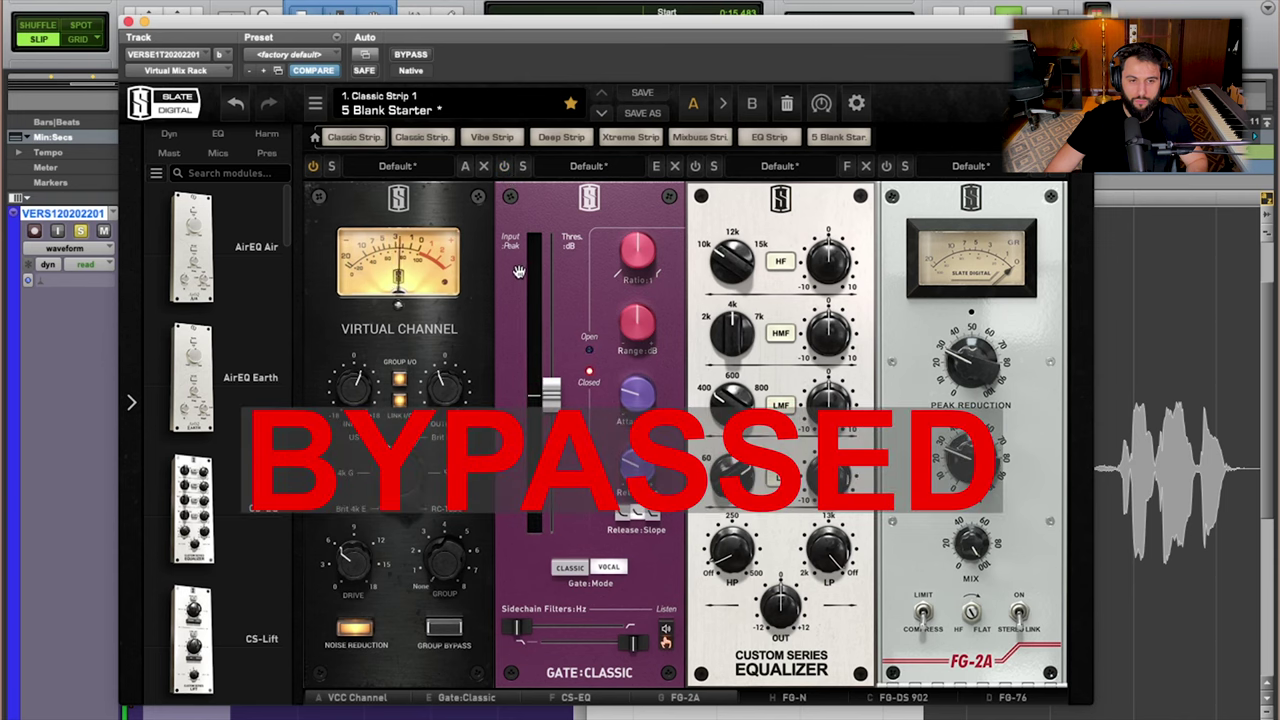
click(505, 167)
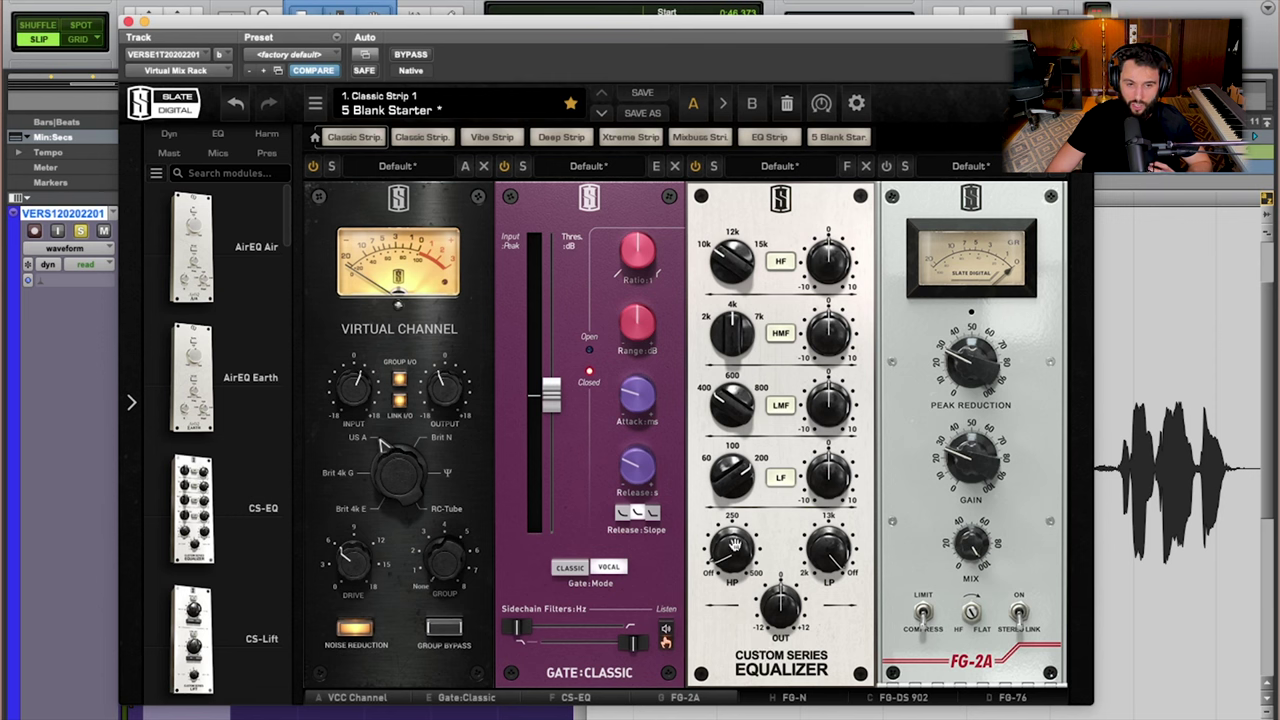
Step: Set the Custom Series Equalizer's high-pass filter to about 80.2 Hz
drag(739, 546, 731, 558)
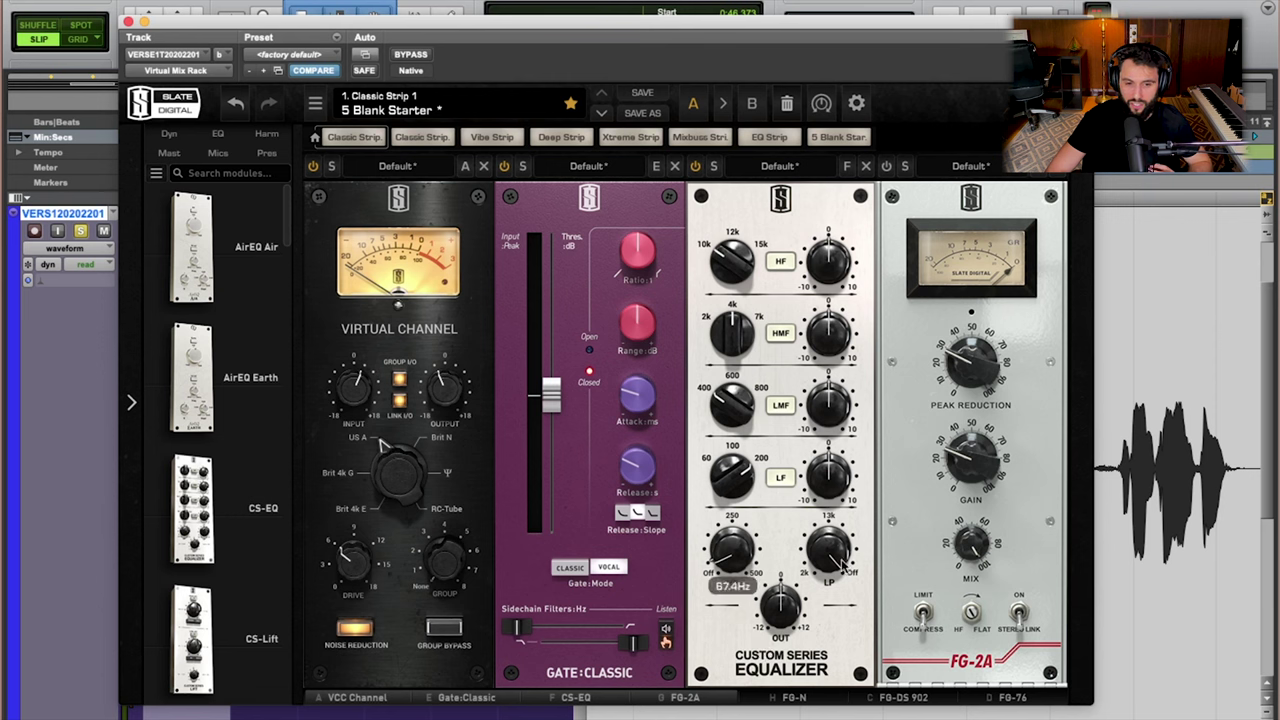
mouse_move(829, 558)
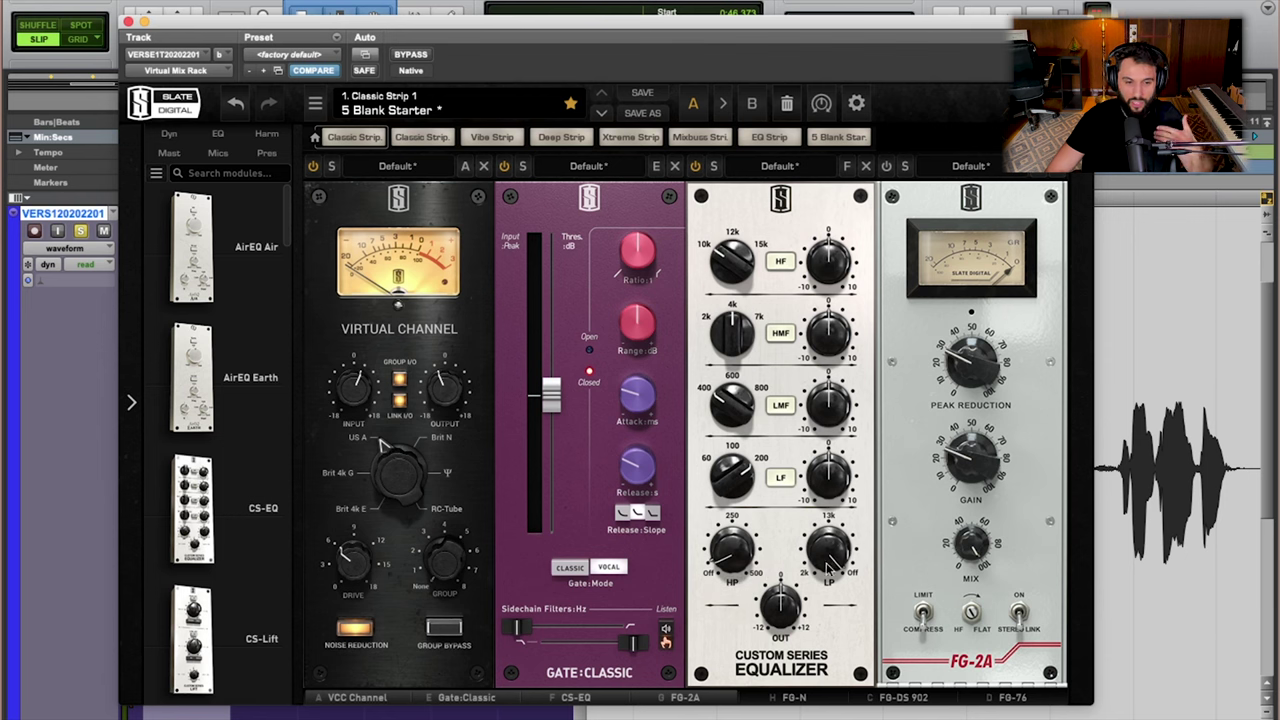
drag(734, 562, 731, 544)
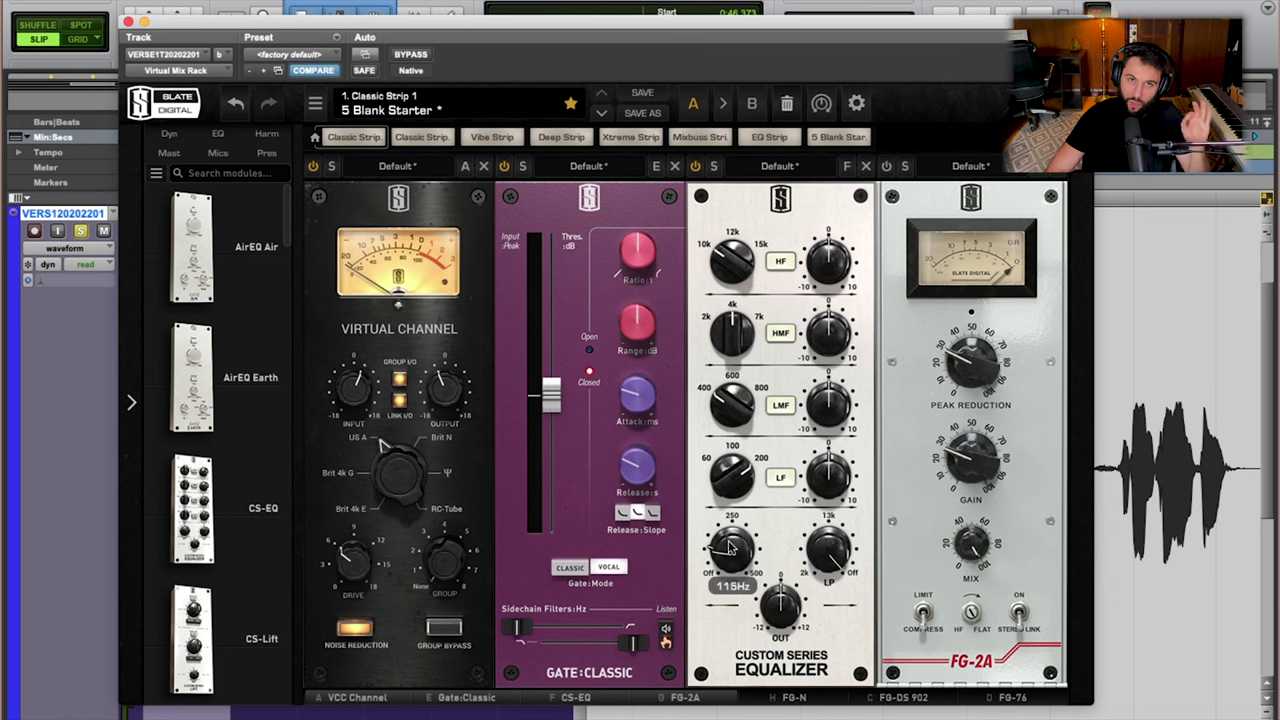
mouse_move(731, 544)
mouse_down()
mouse_move(732, 556)
mouse_move(738, 505)
mouse_move(728, 570)
mouse_move(737, 556)
mouse_up()
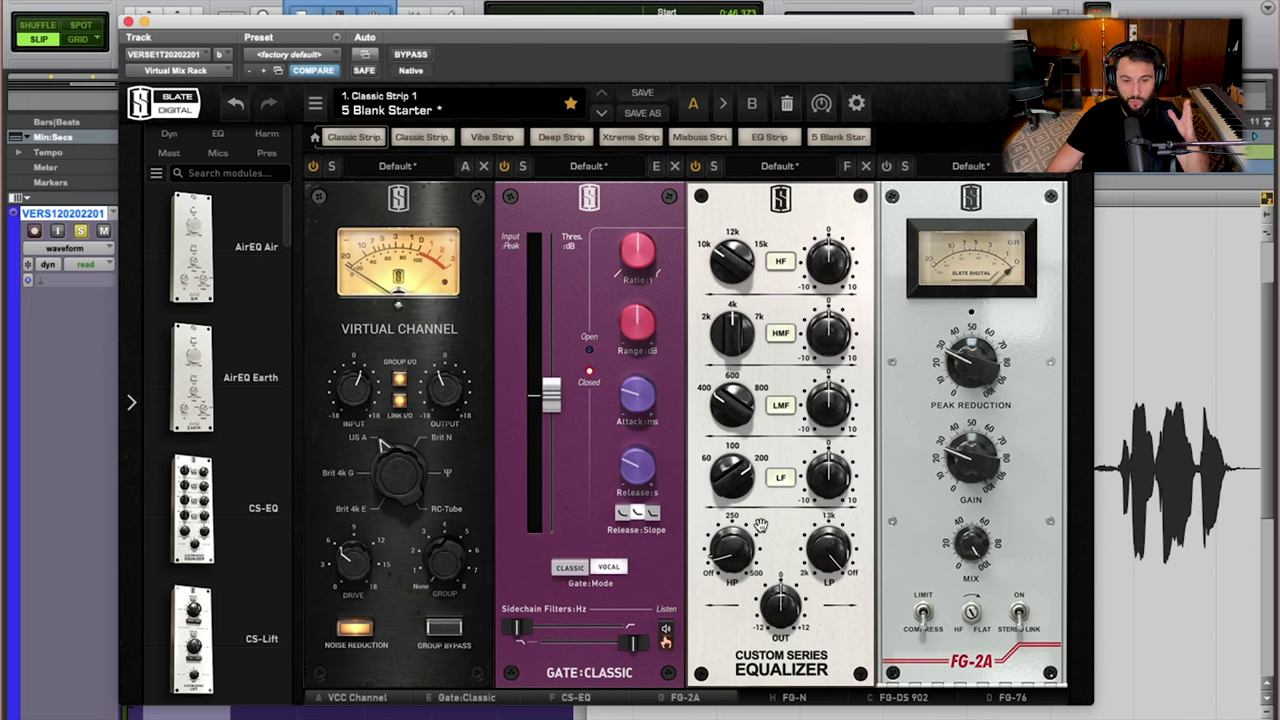
mouse_move(764, 556)
mouse_down()
mouse_move(738, 530)
mouse_move(746, 563)
mouse_up()
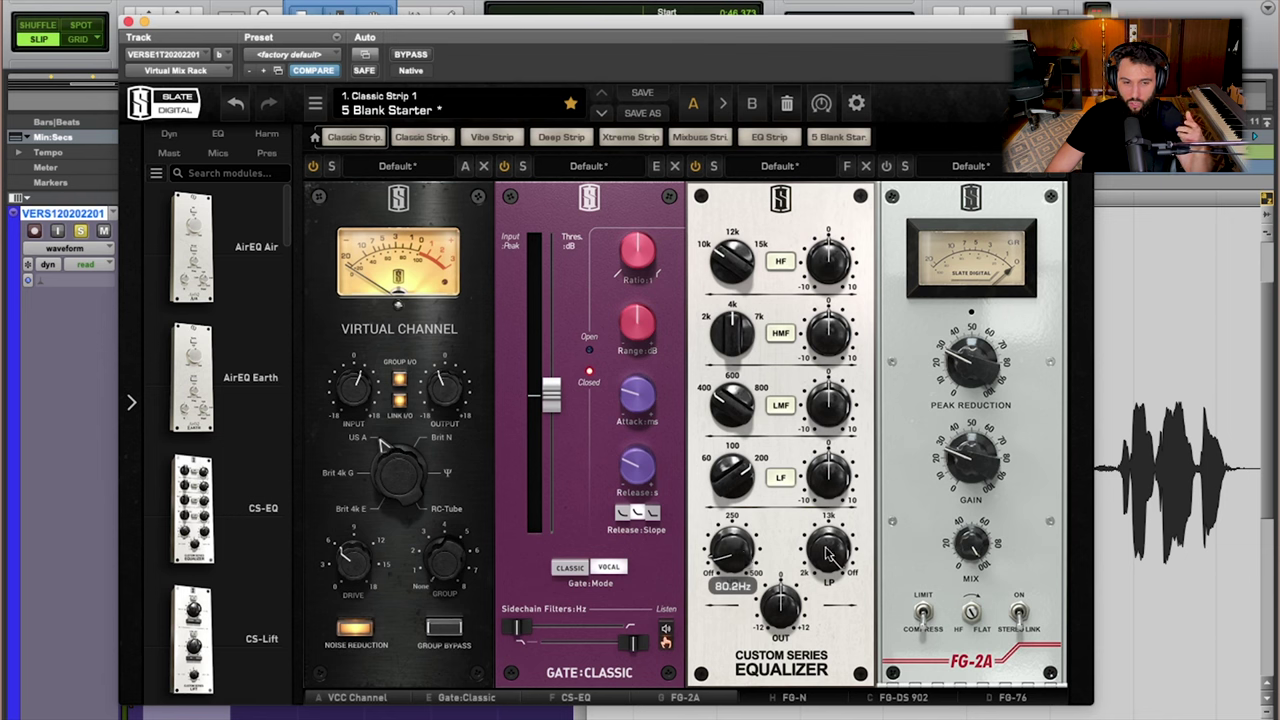
click(826, 553)
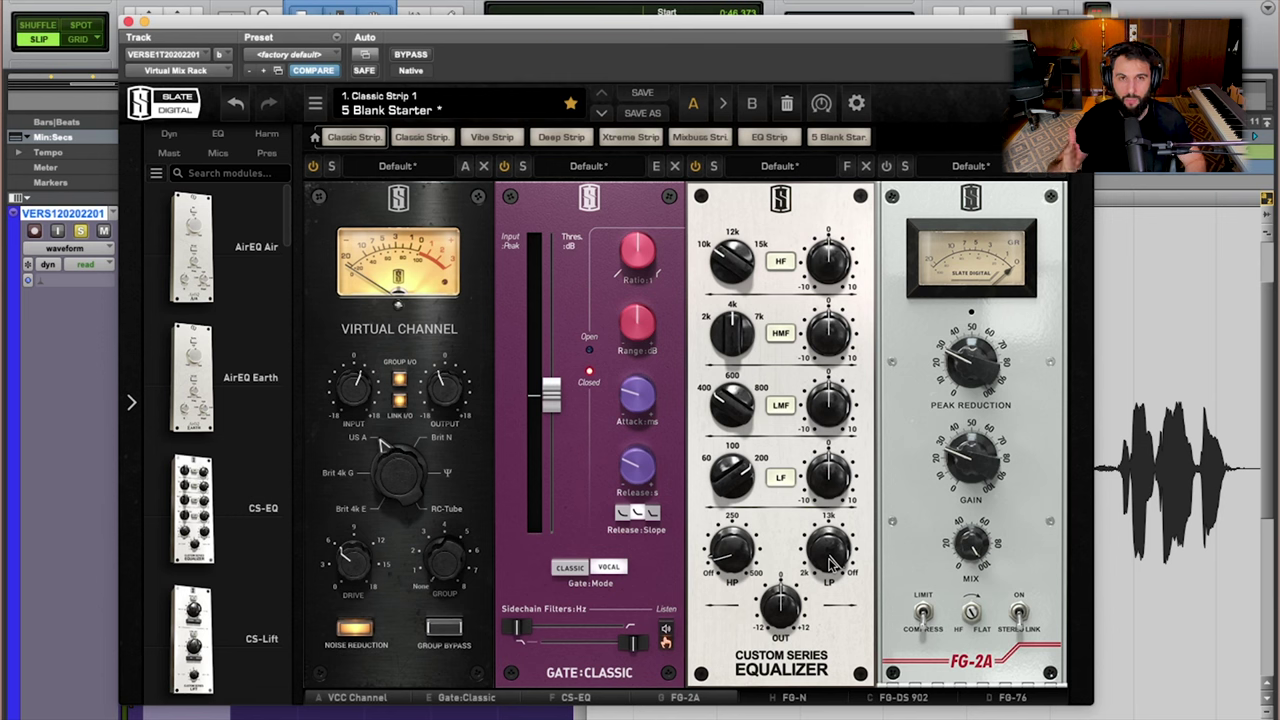
Step: Play the vocal and compare it with the Custom Series Equalizer bypassed and active, leaving the equalizer switched on
click(695, 167)
key(space)
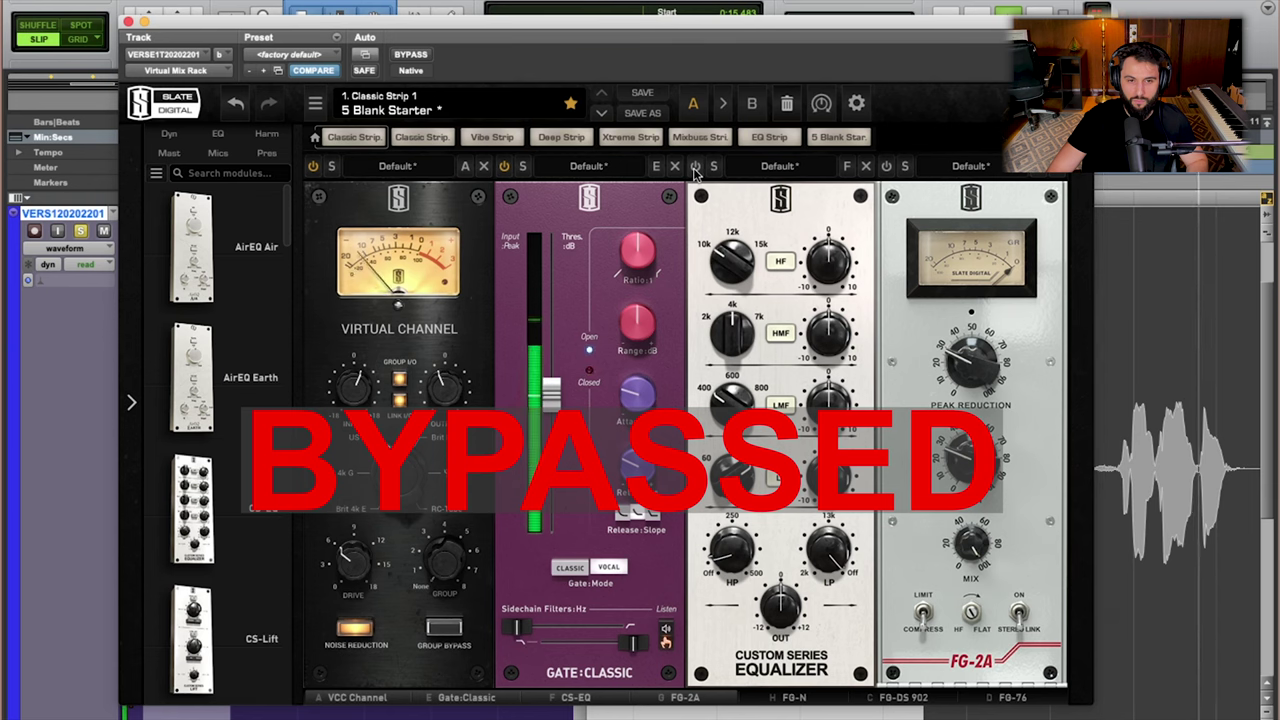
click(695, 167)
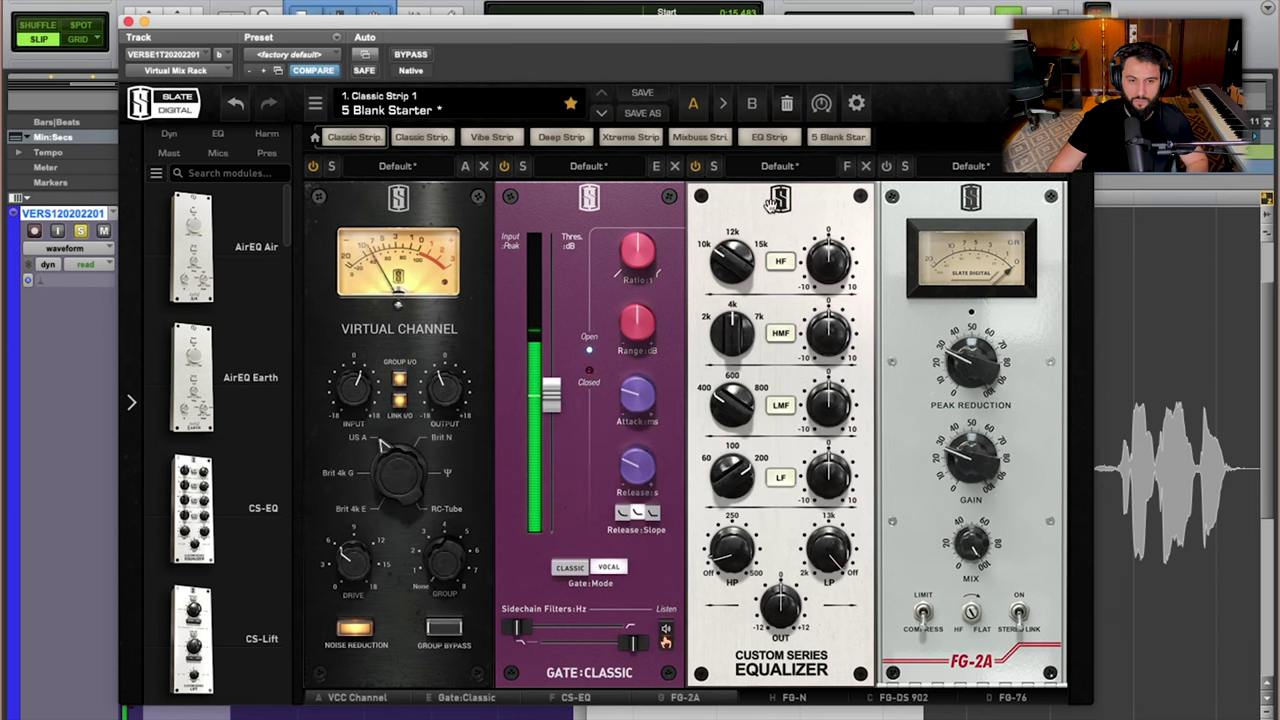
click(695, 166)
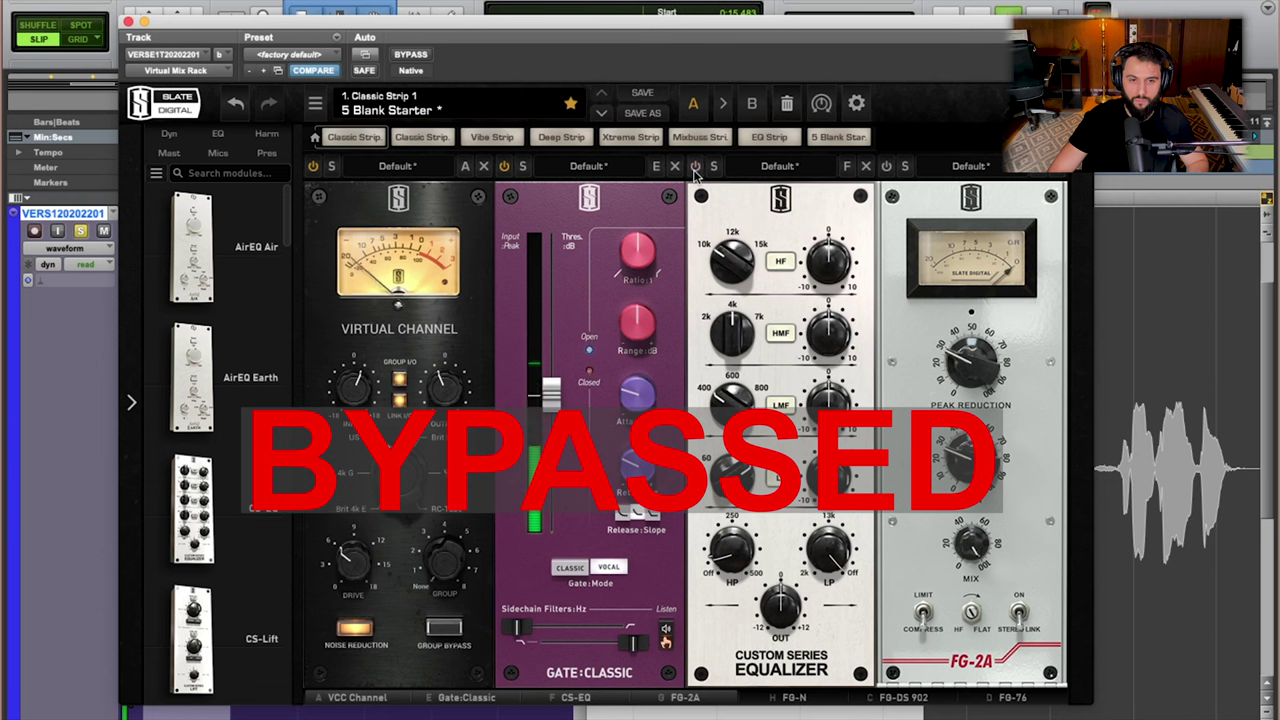
click(695, 166)
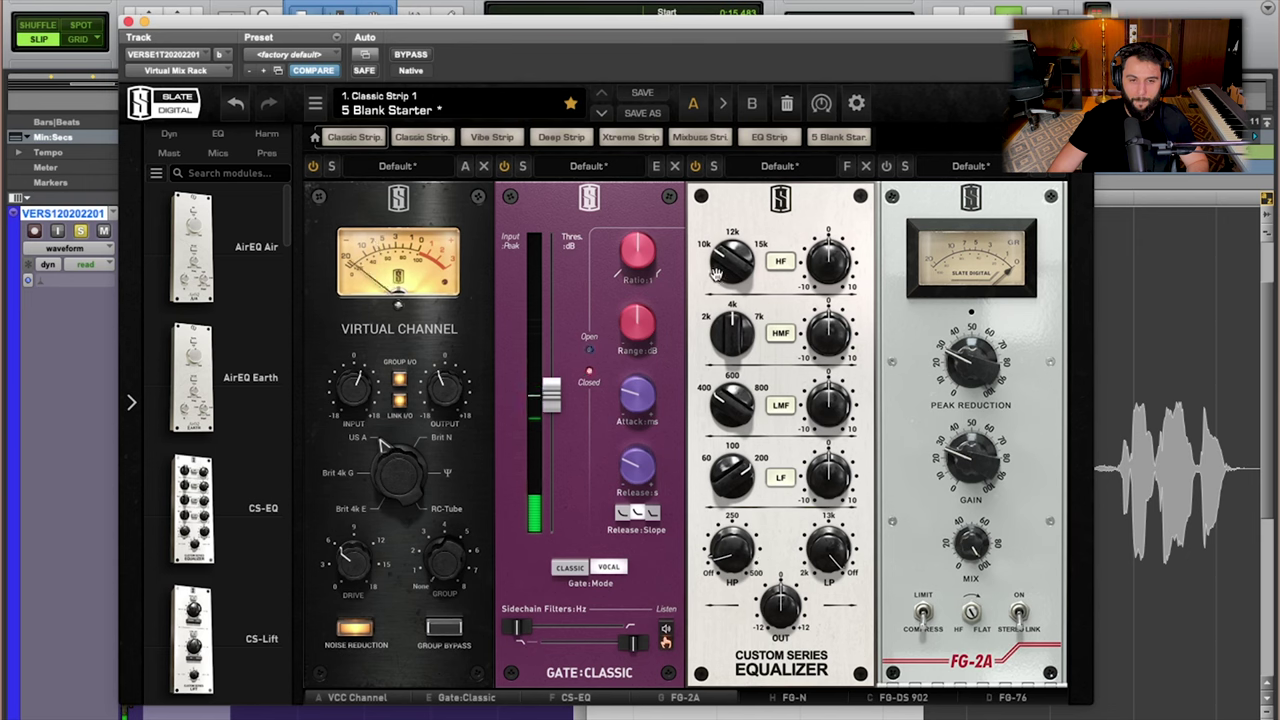
click(695, 167)
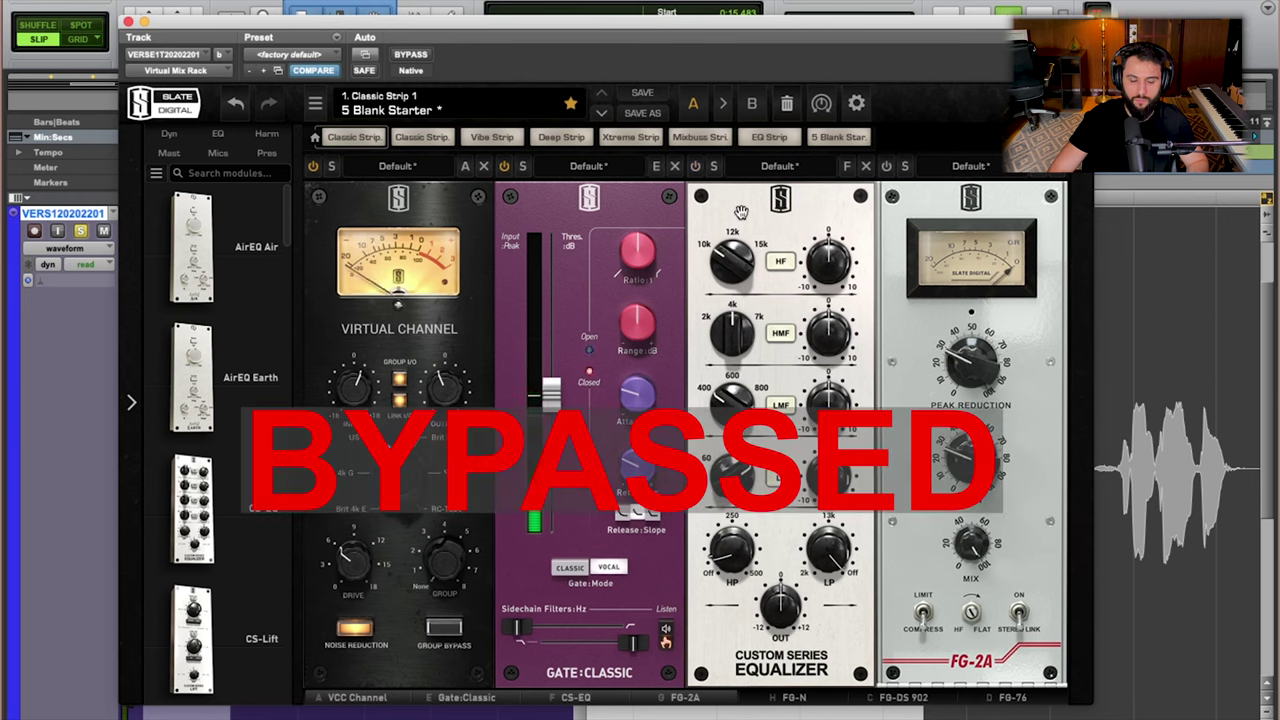
click(695, 167)
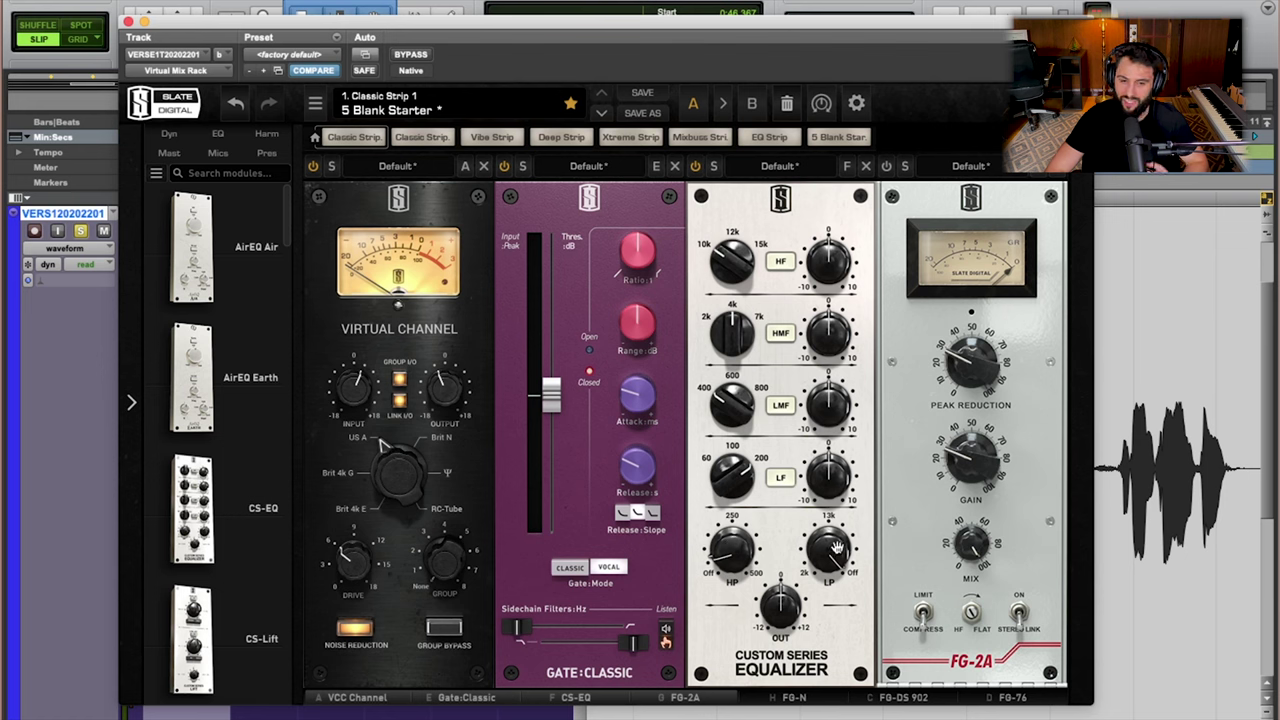
mouse_move(827, 553)
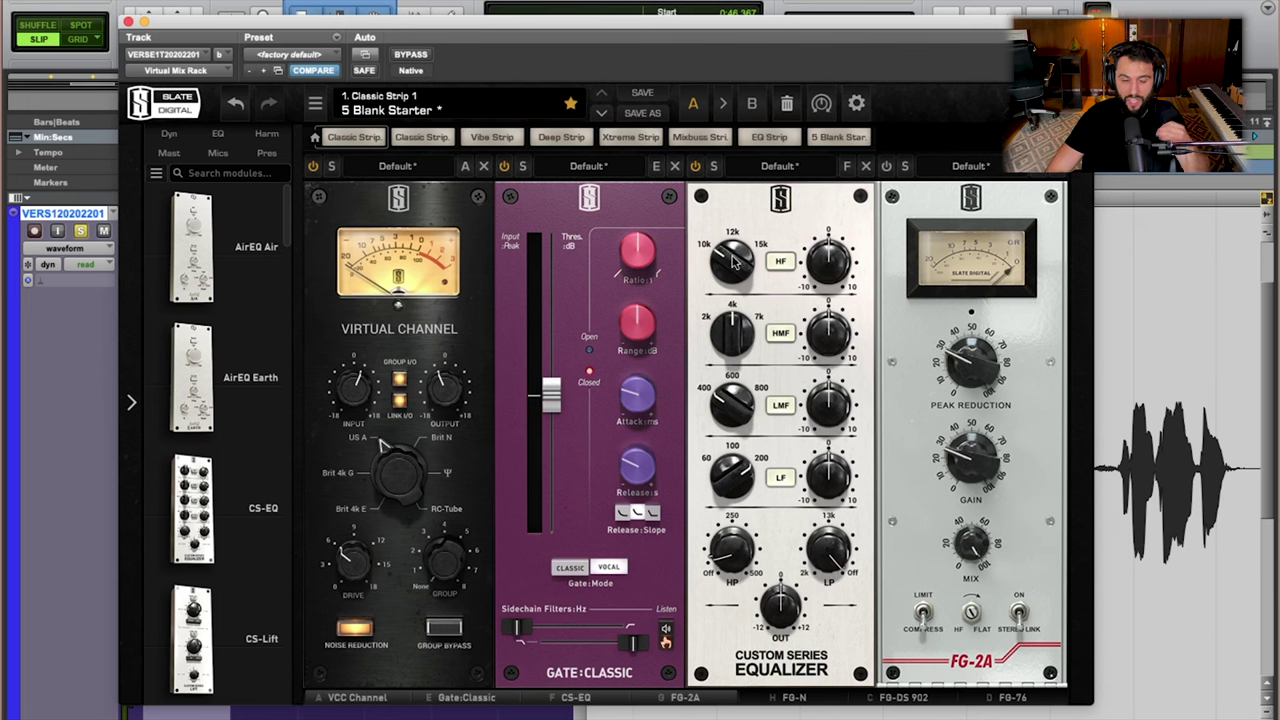
mouse_move(734, 262)
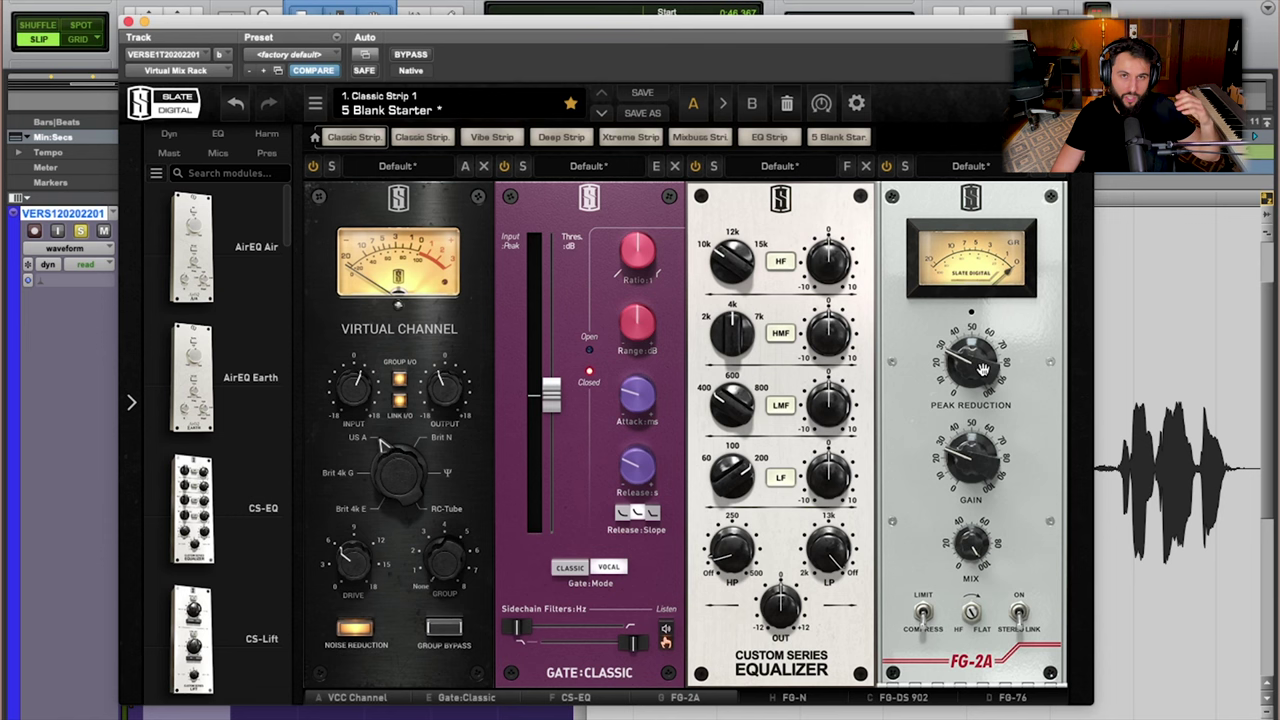
Step: Play the vocal, compare it with the FG-2A compressor bypassed and active, and stop playback with the compressor on
key(space)
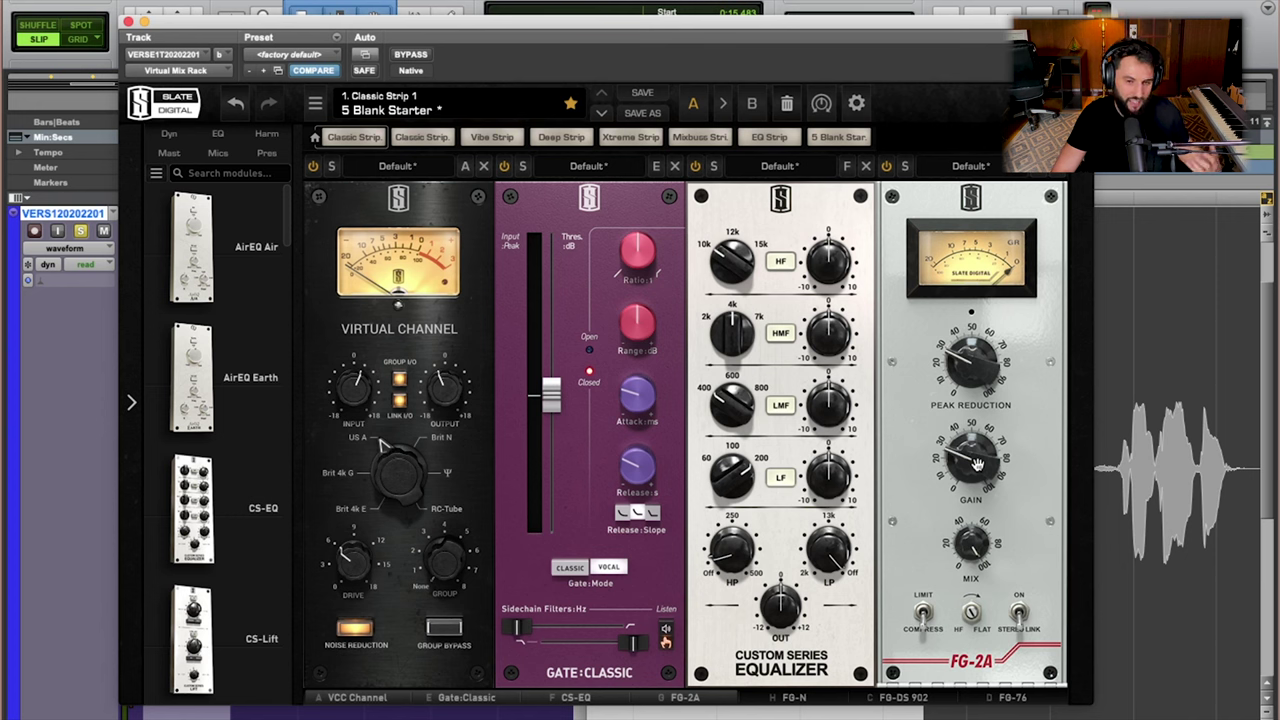
click(886, 167)
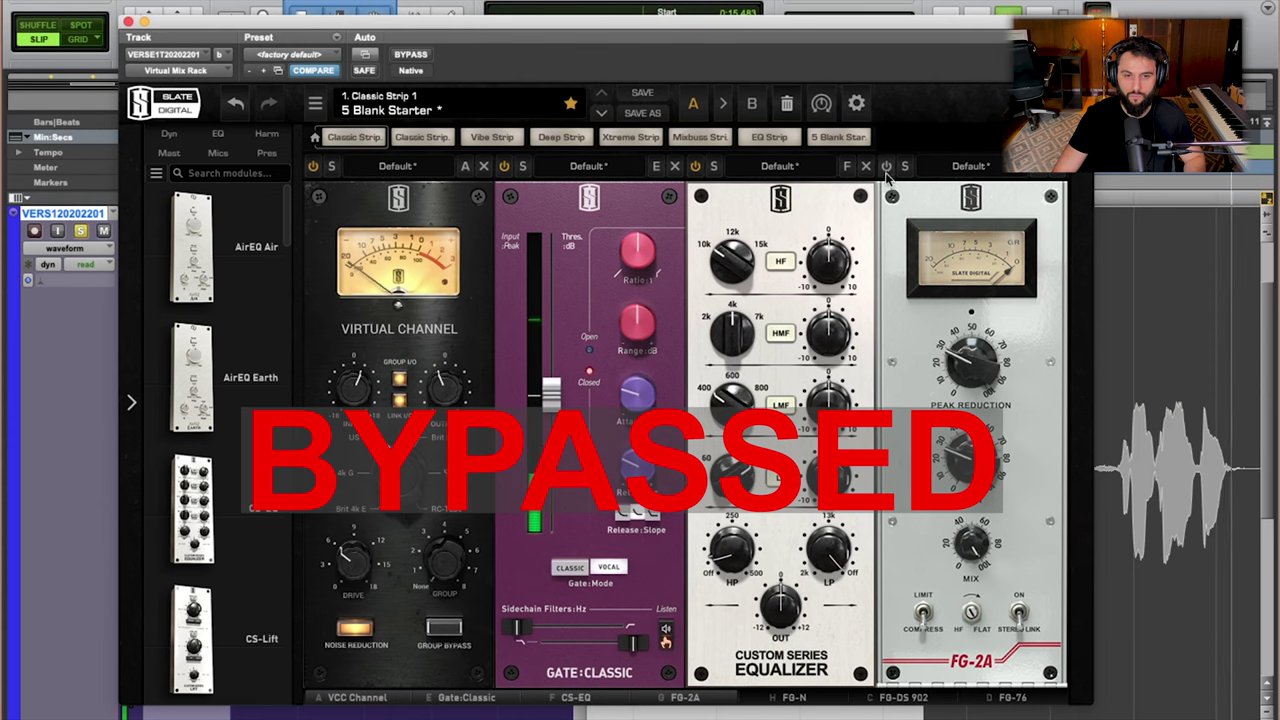
click(886, 167)
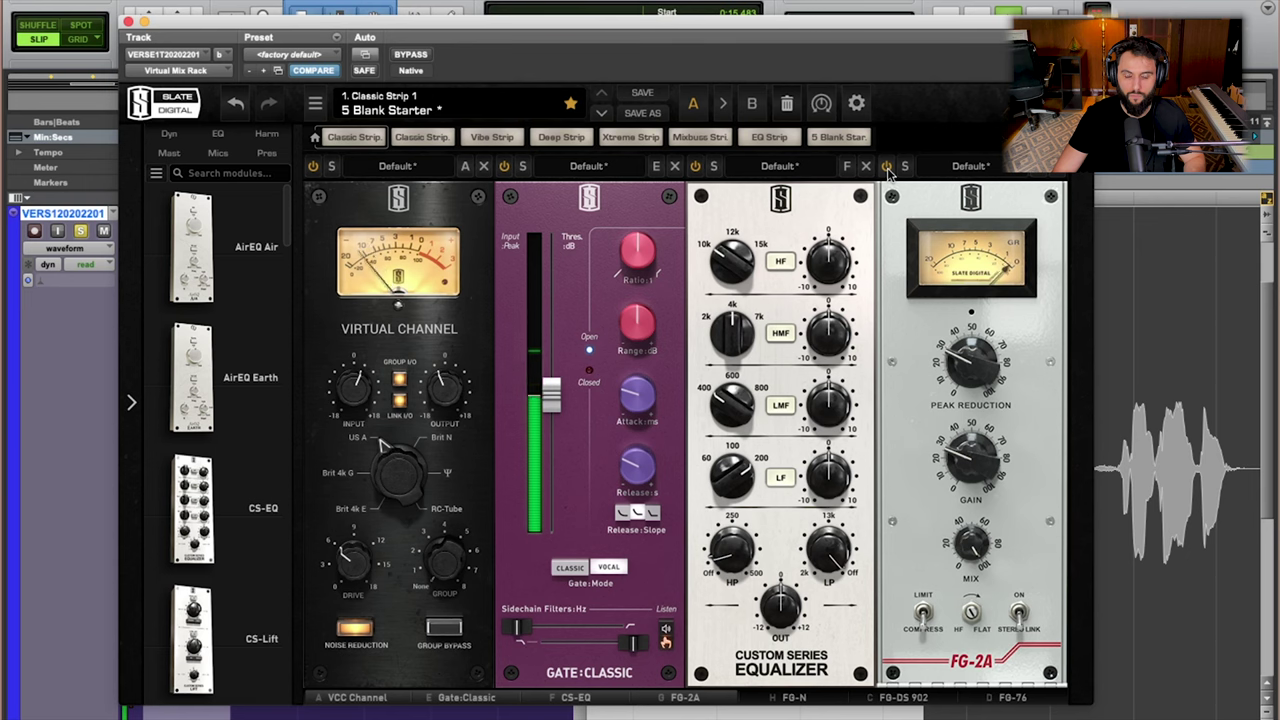
click(886, 168)
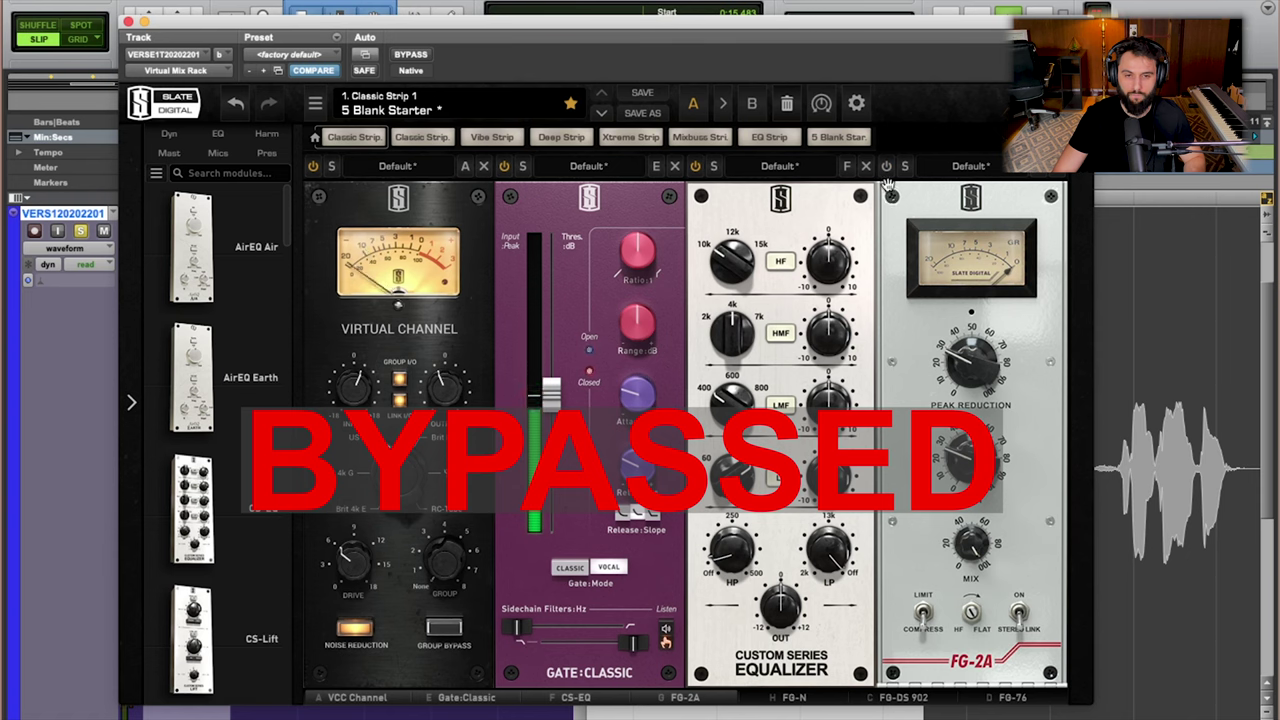
click(886, 167)
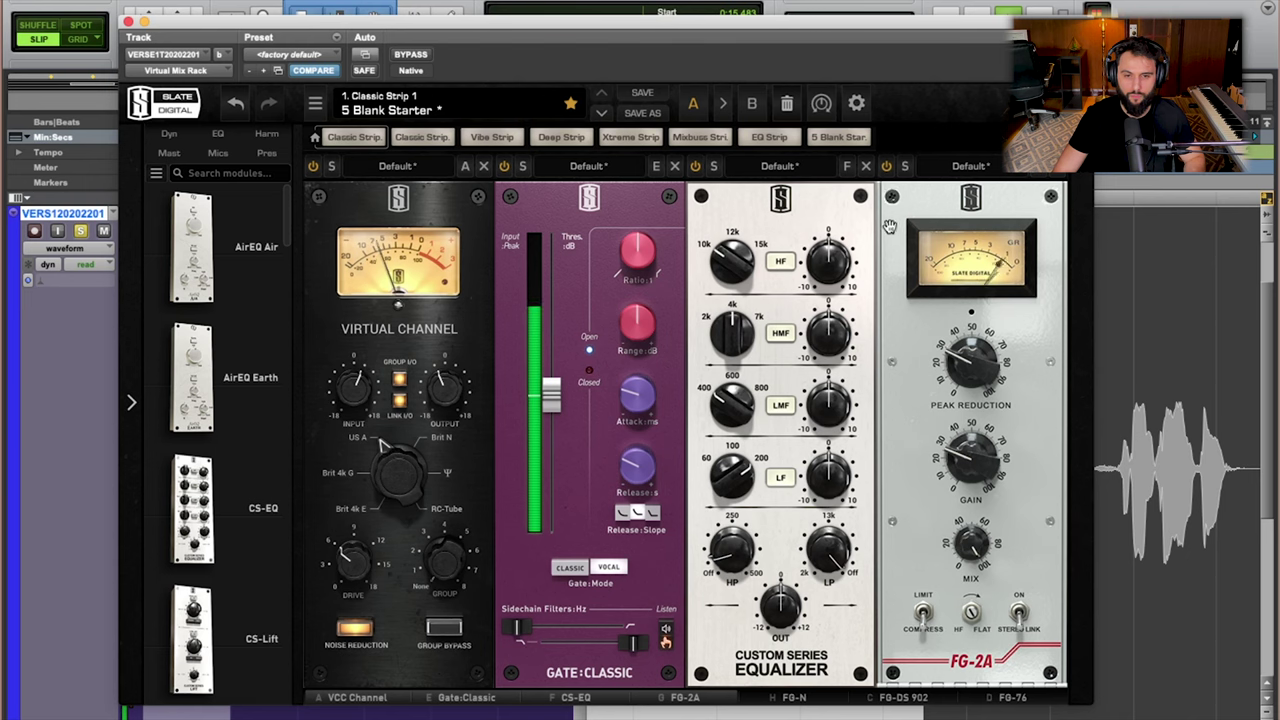
key(space)
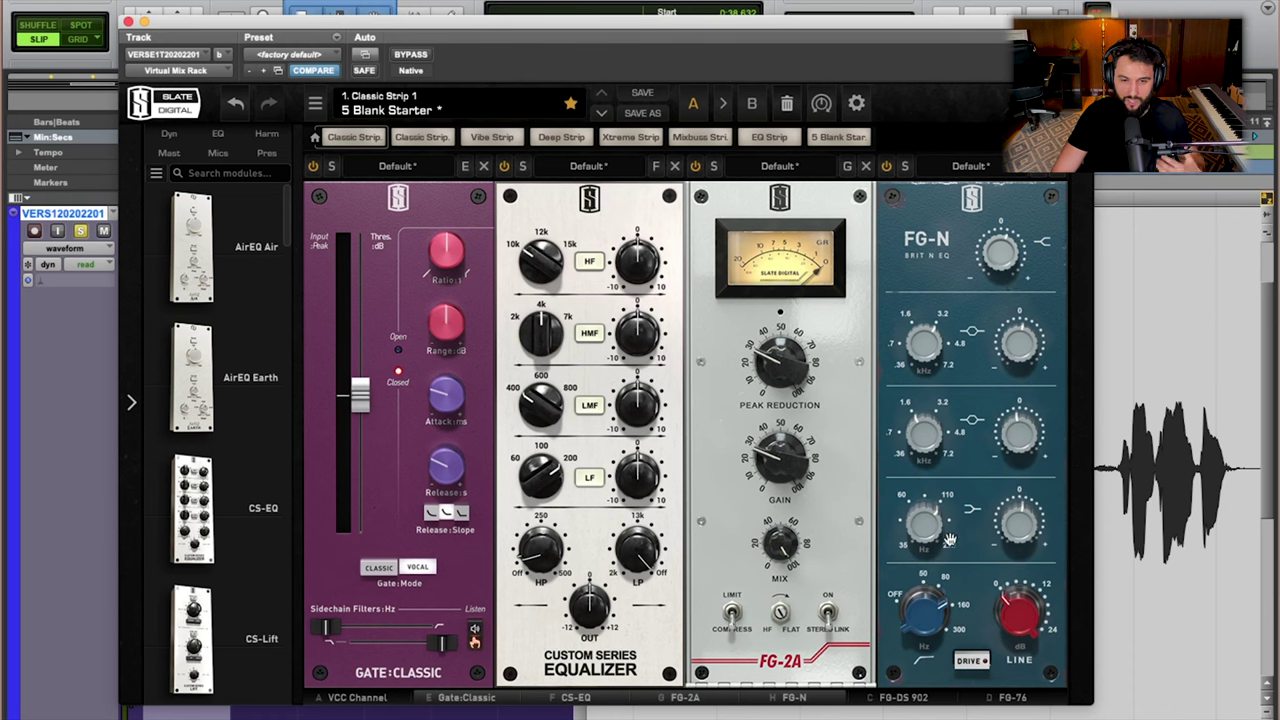
Step: Examine the FG-N equalizer's band frequency and gain settings and its high-pass filter setting
key(space)
mouse_move(995, 272)
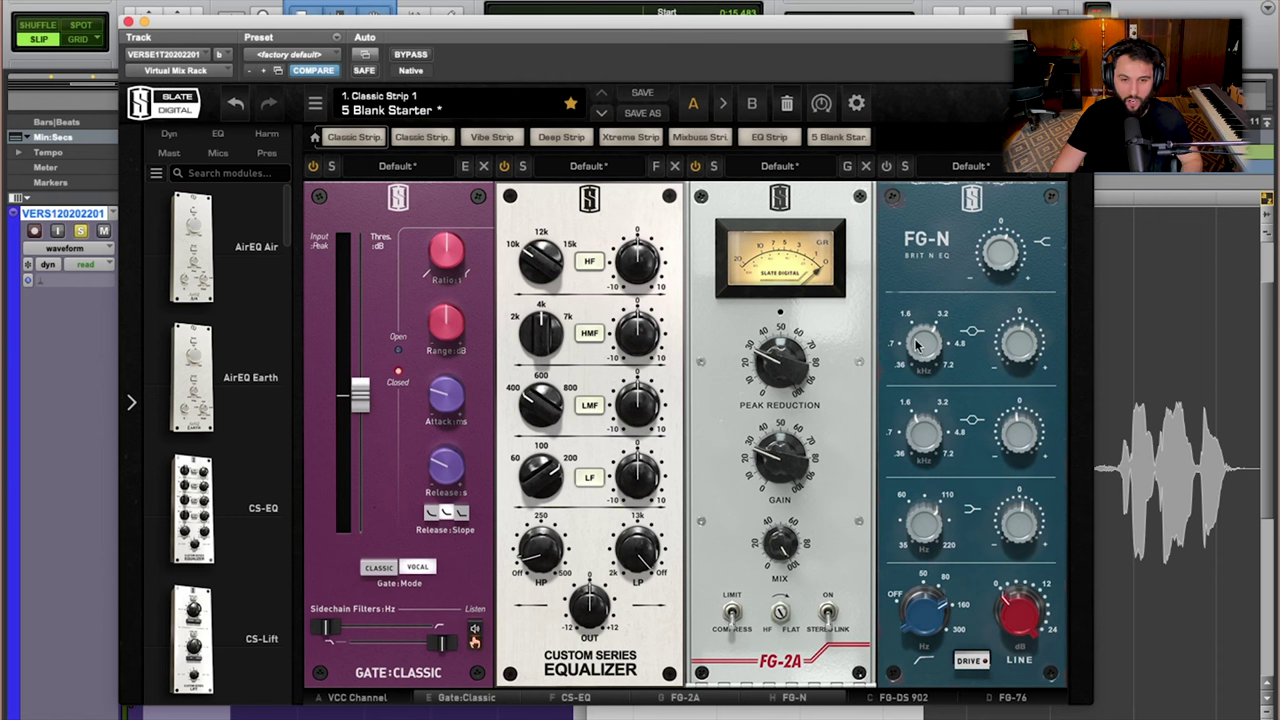
mouse_move(920, 343)
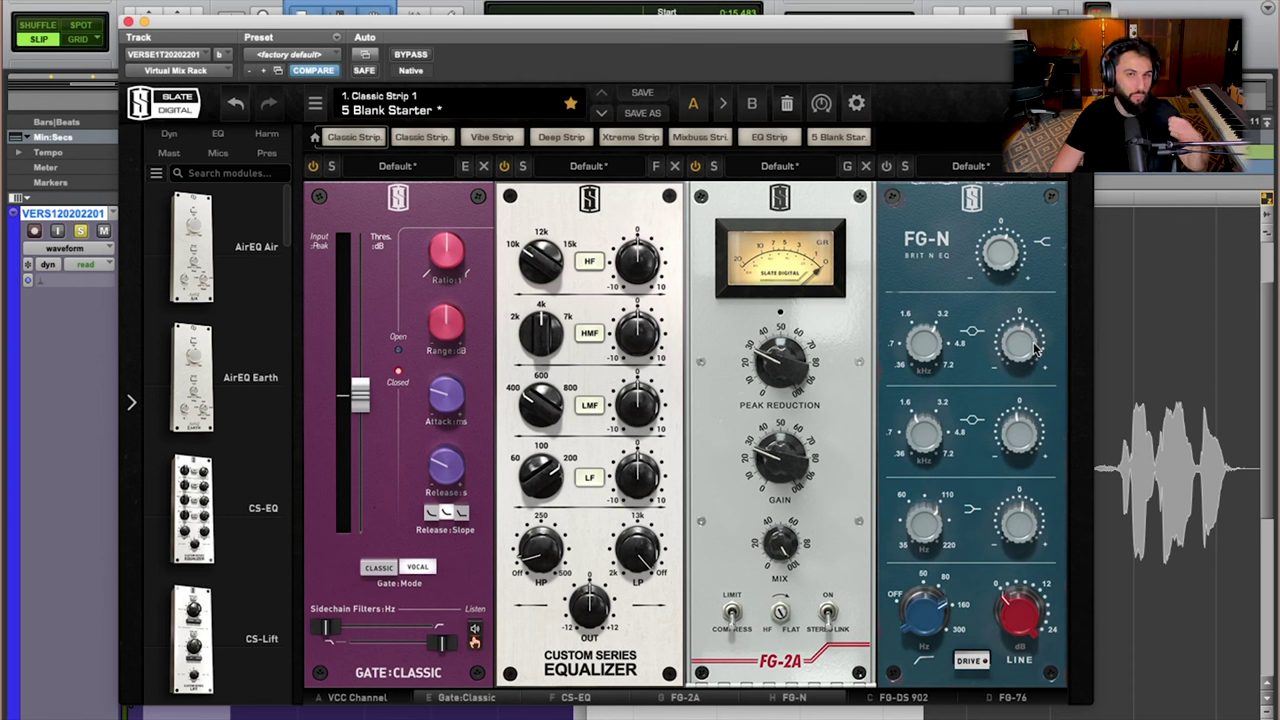
mouse_move(1030, 347)
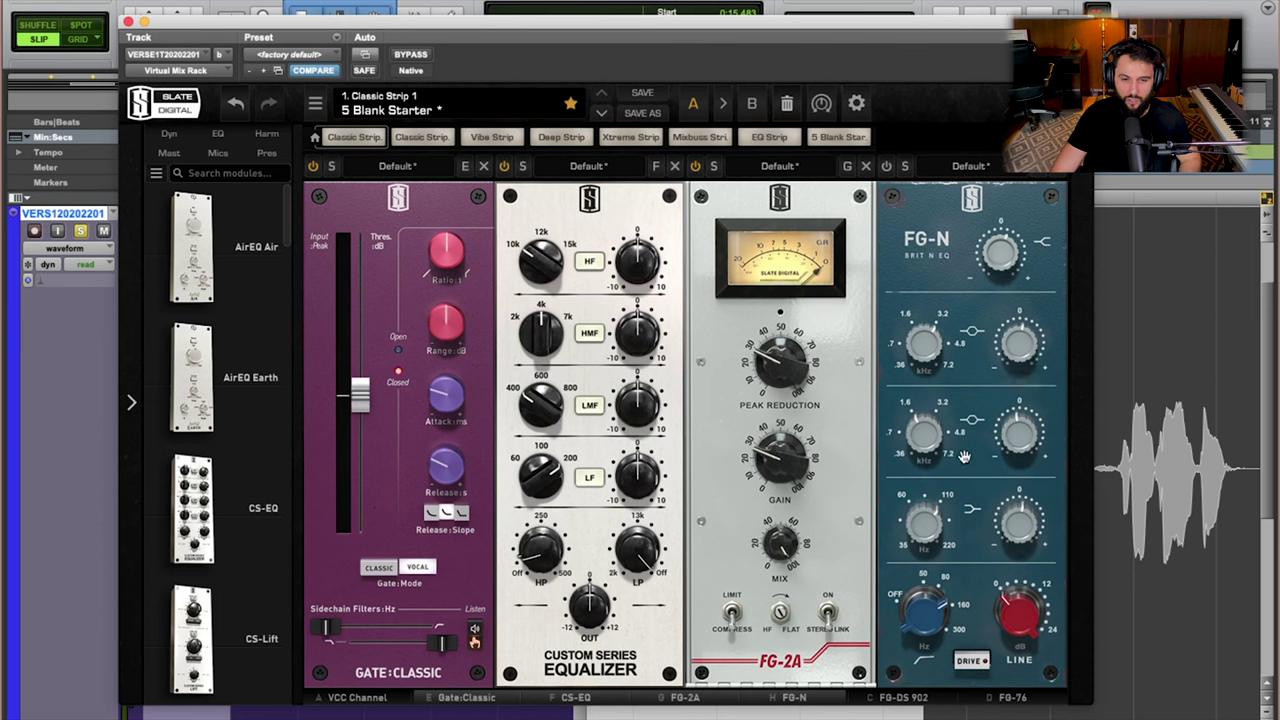
mouse_move(933, 449)
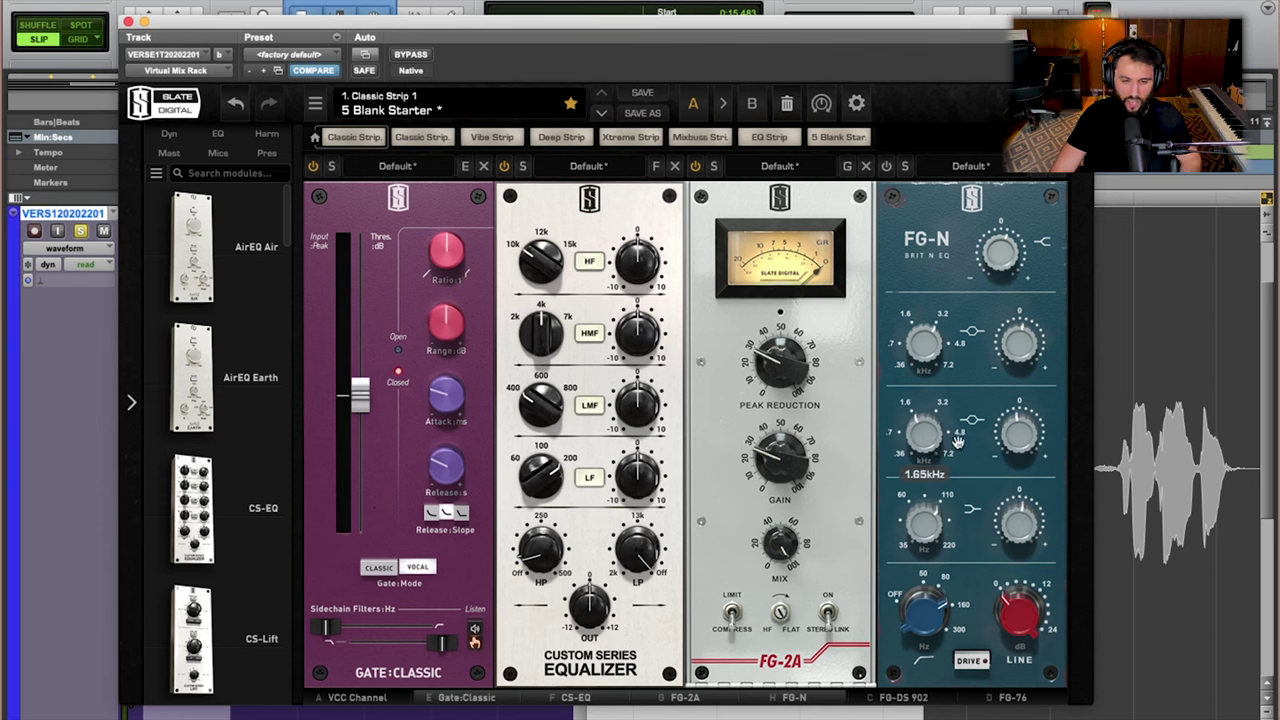
mouse_move(1022, 440)
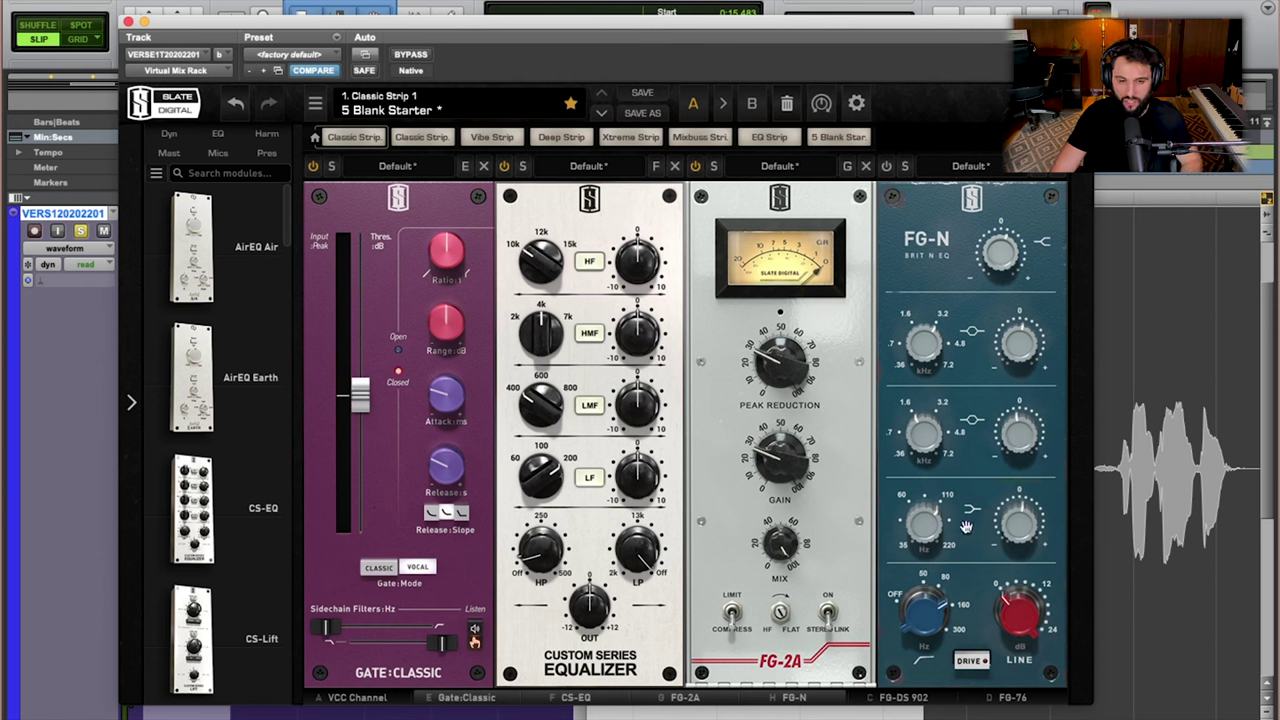
mouse_move(933, 537)
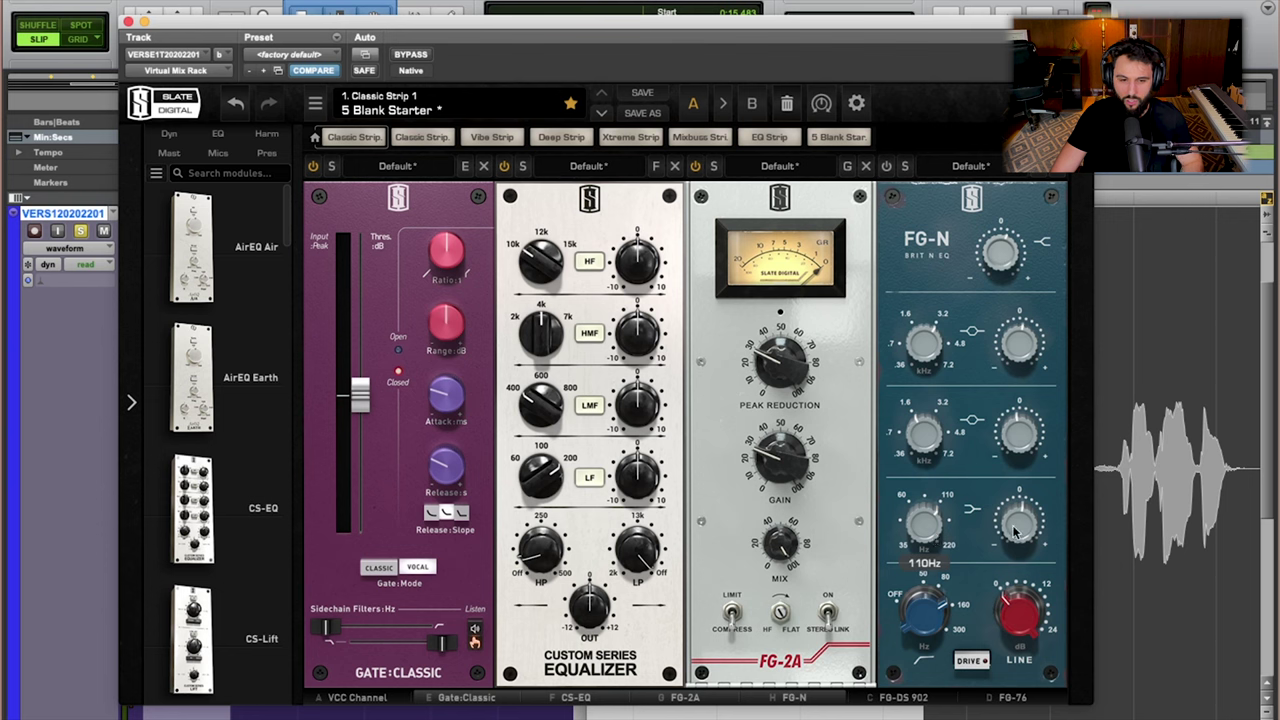
mouse_move(1016, 532)
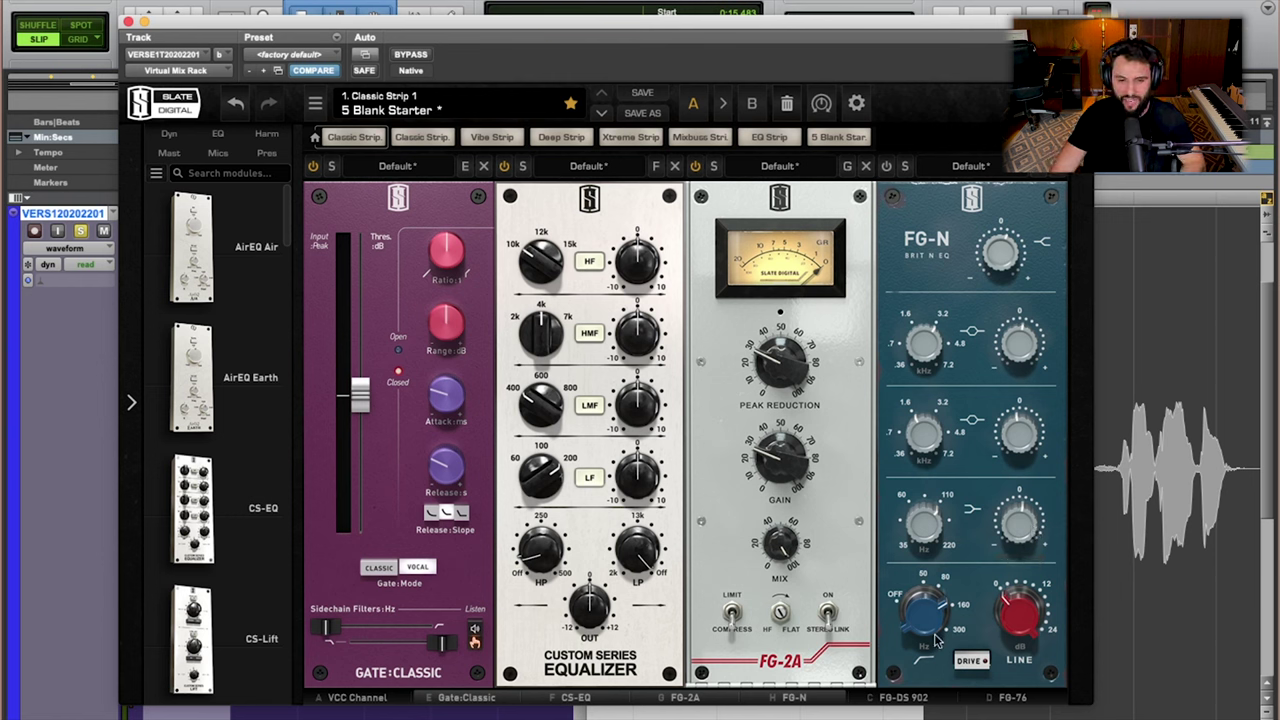
mouse_move(937, 641)
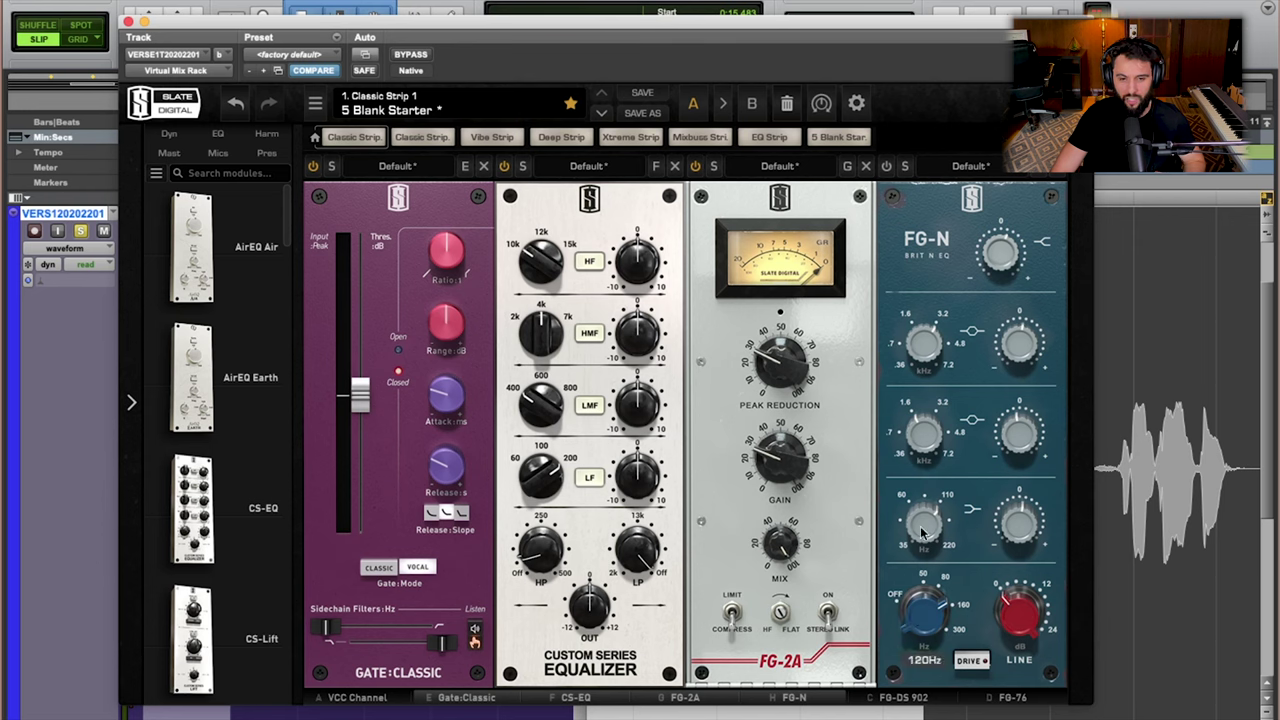
Step: Play the vocal and compare it with the FG-N equalizer active and bypassed twice, leaving the equalizer switched on
click(886, 168)
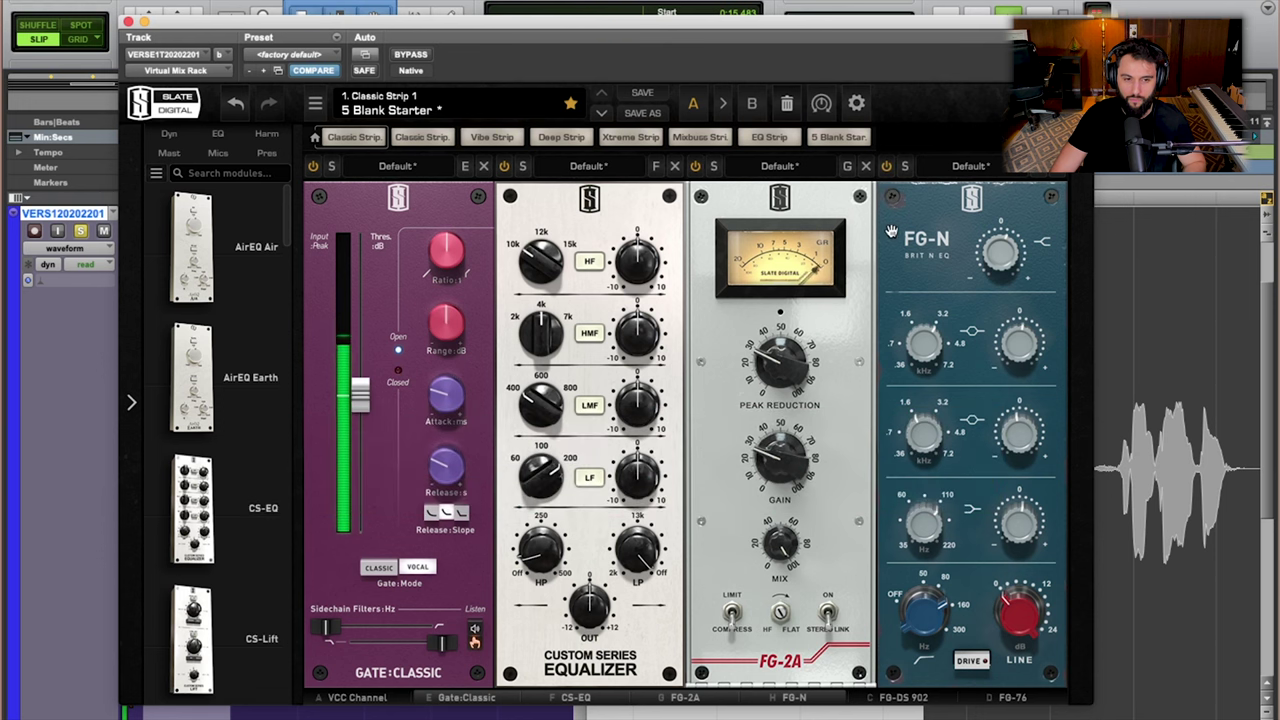
click(886, 168)
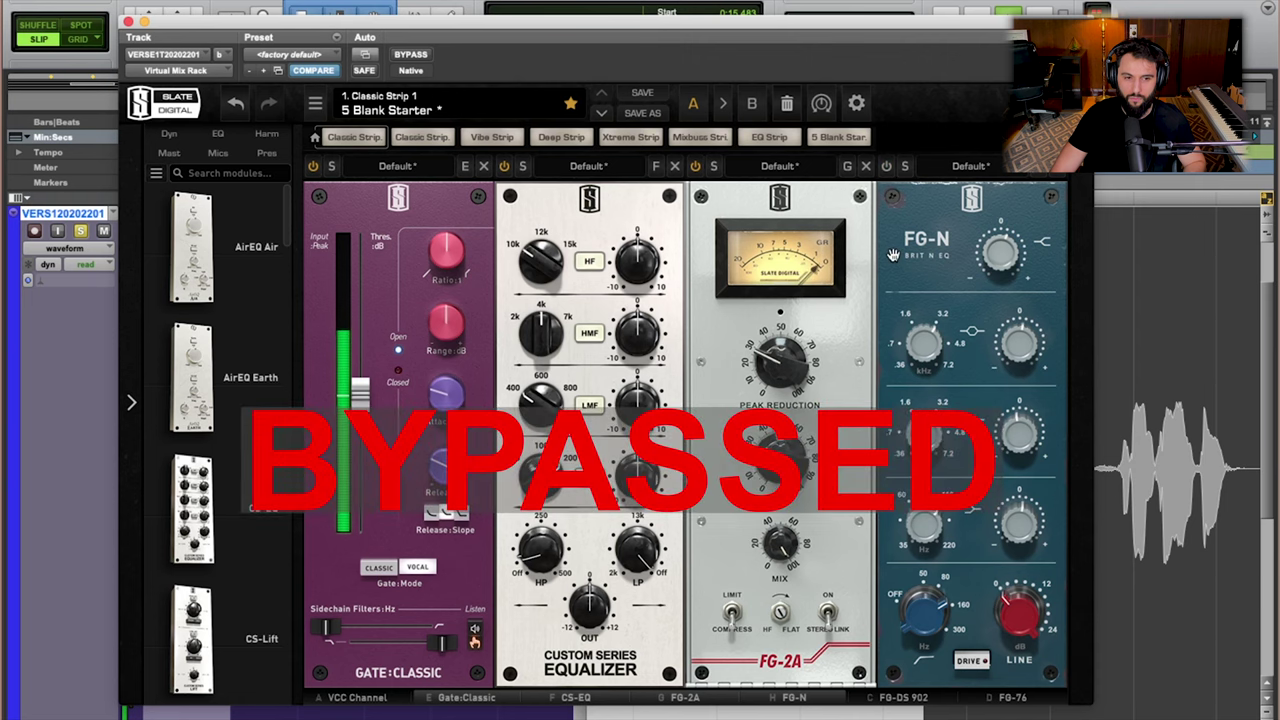
click(886, 168)
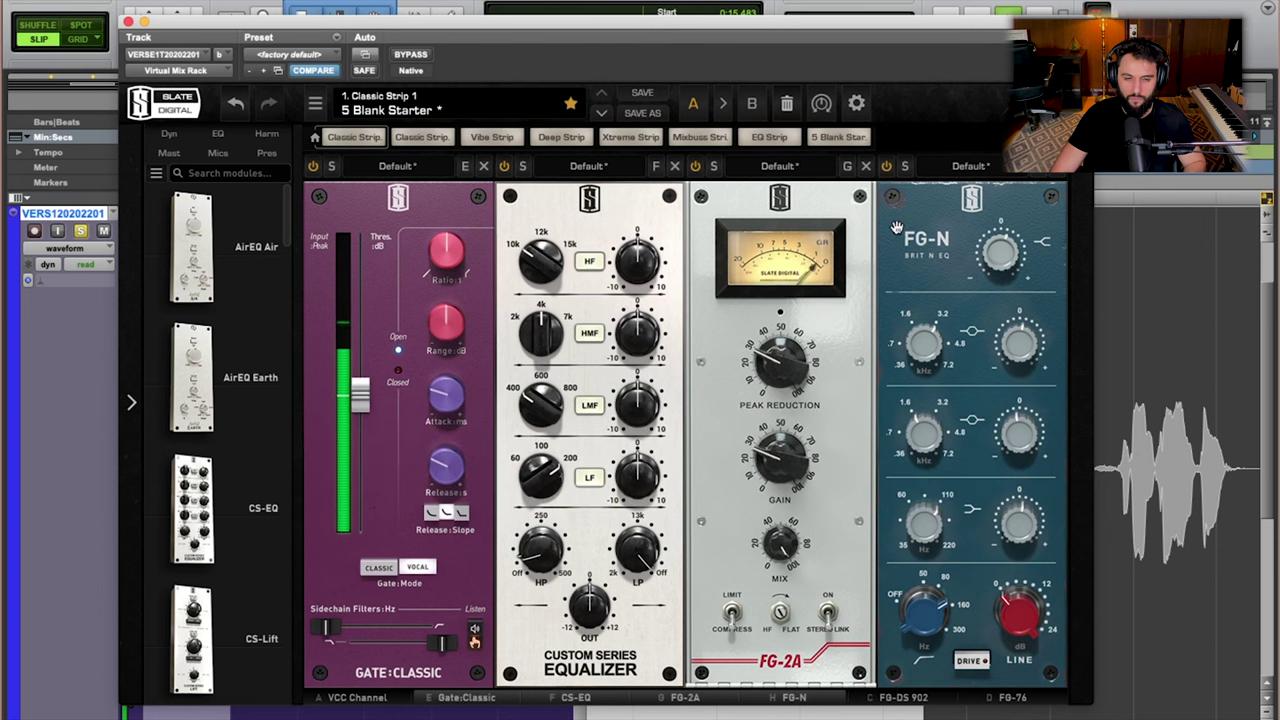
click(887, 168)
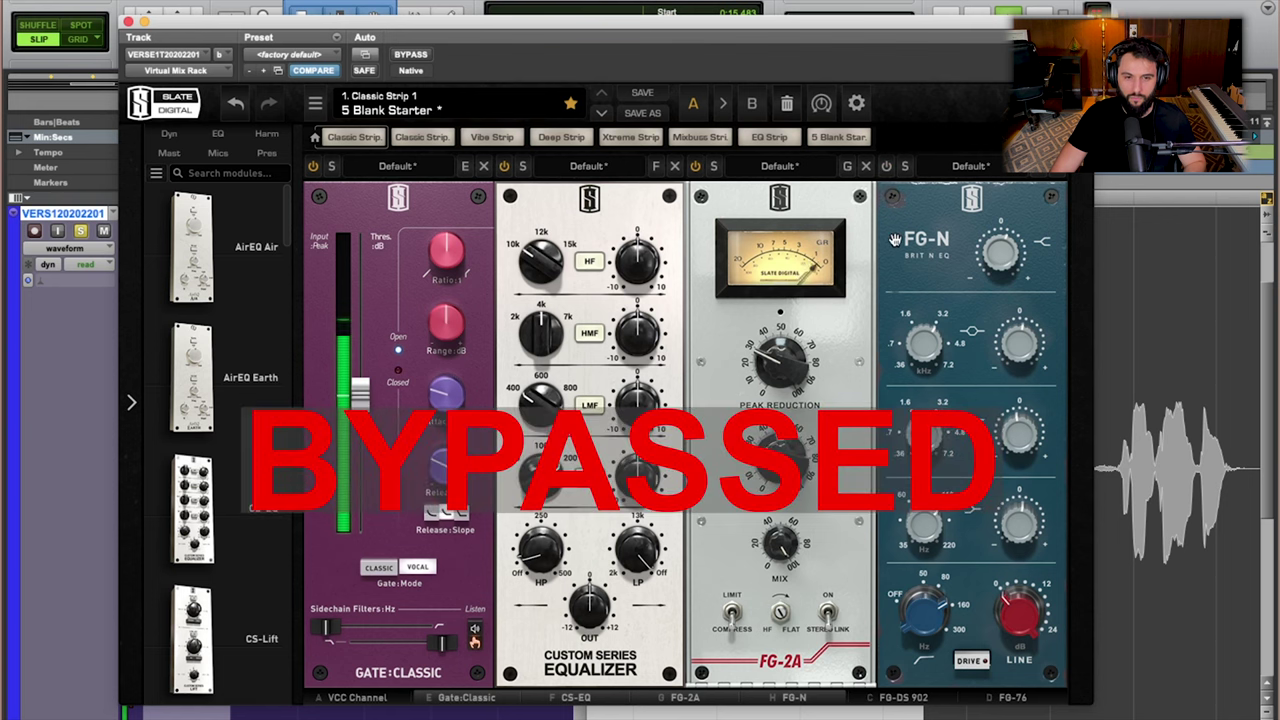
click(886, 167)
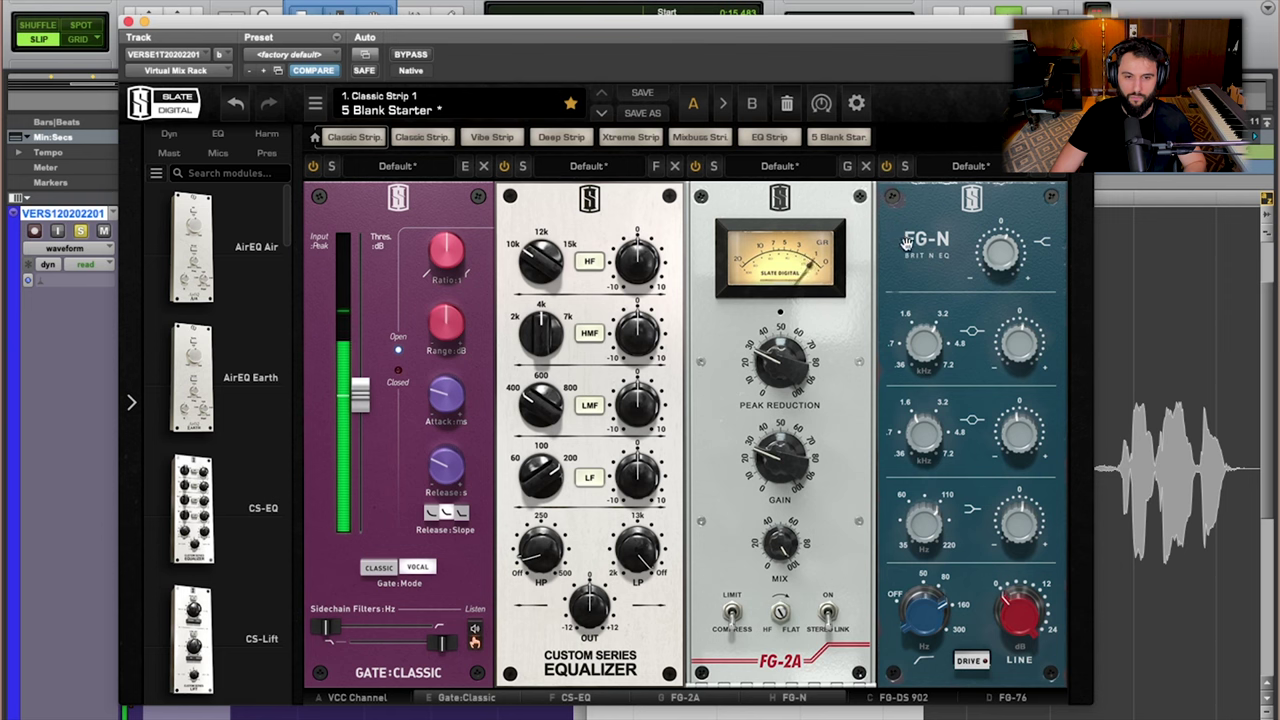
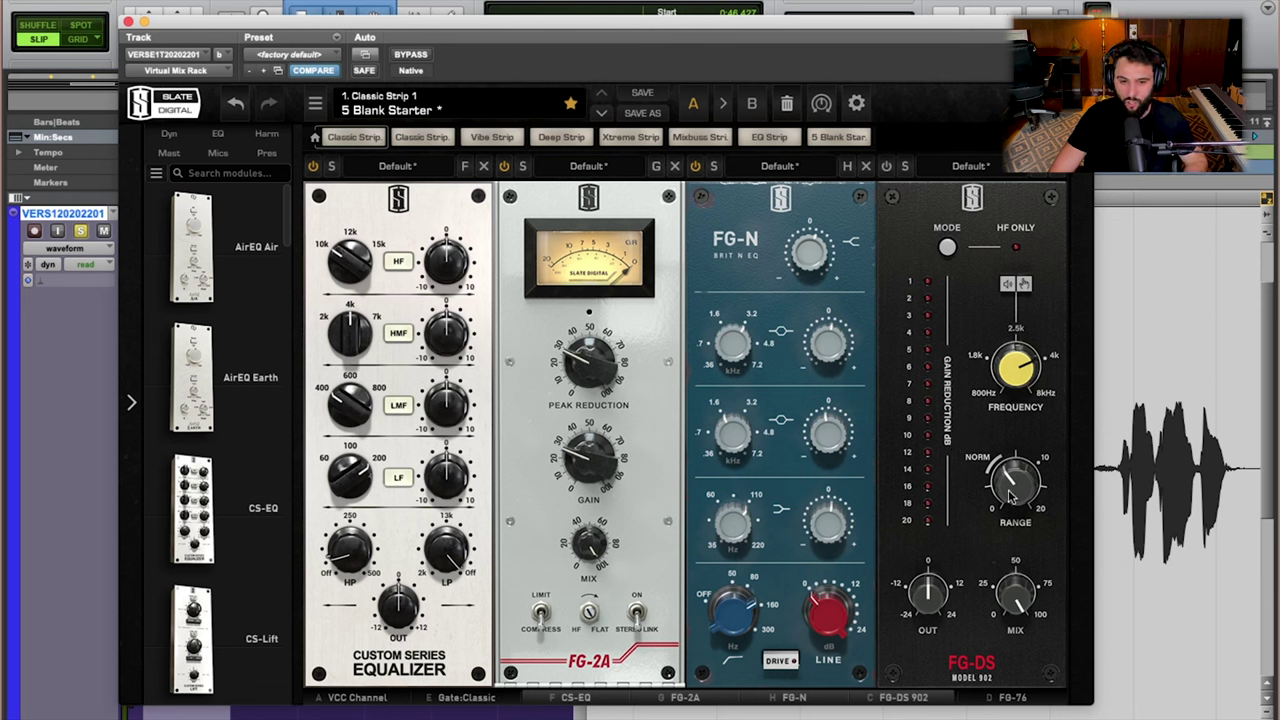
Step: Check the FG-DS 902 de-esser's range and frequency, then play the vocal and toggle its bypass, leaving the de-esser switched on
mouse_move(1010, 492)
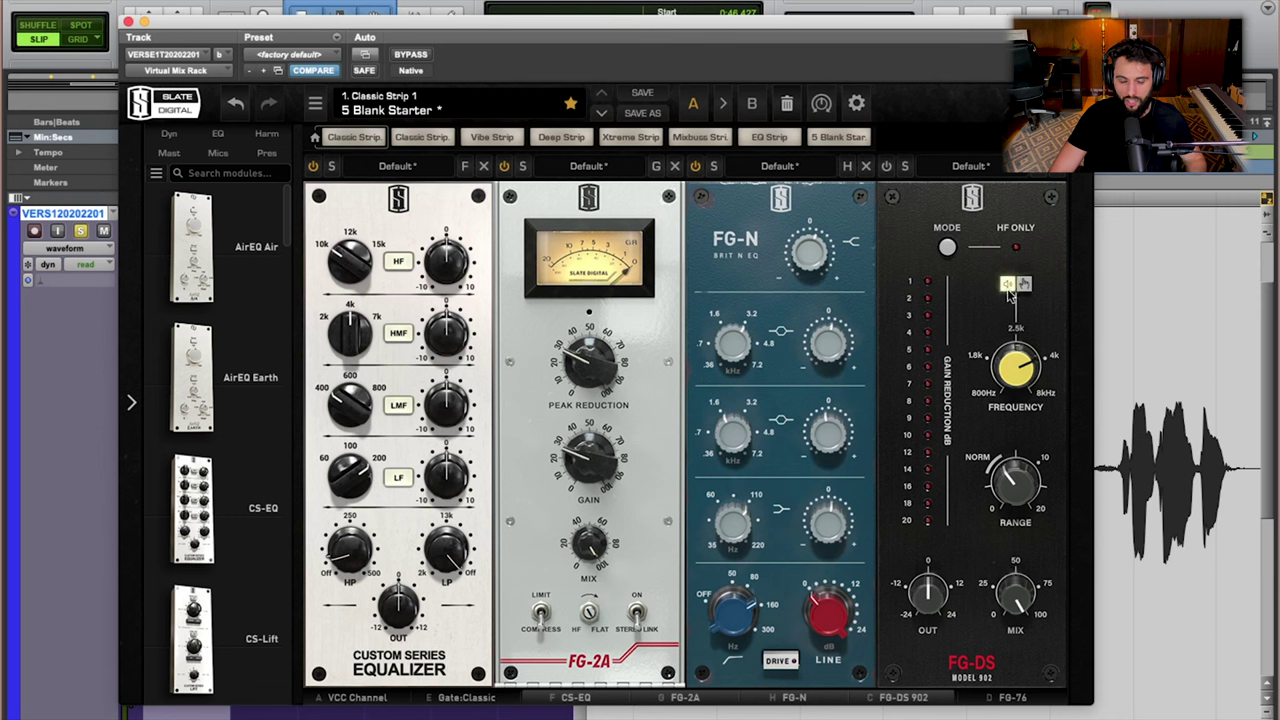
mouse_move(1022, 372)
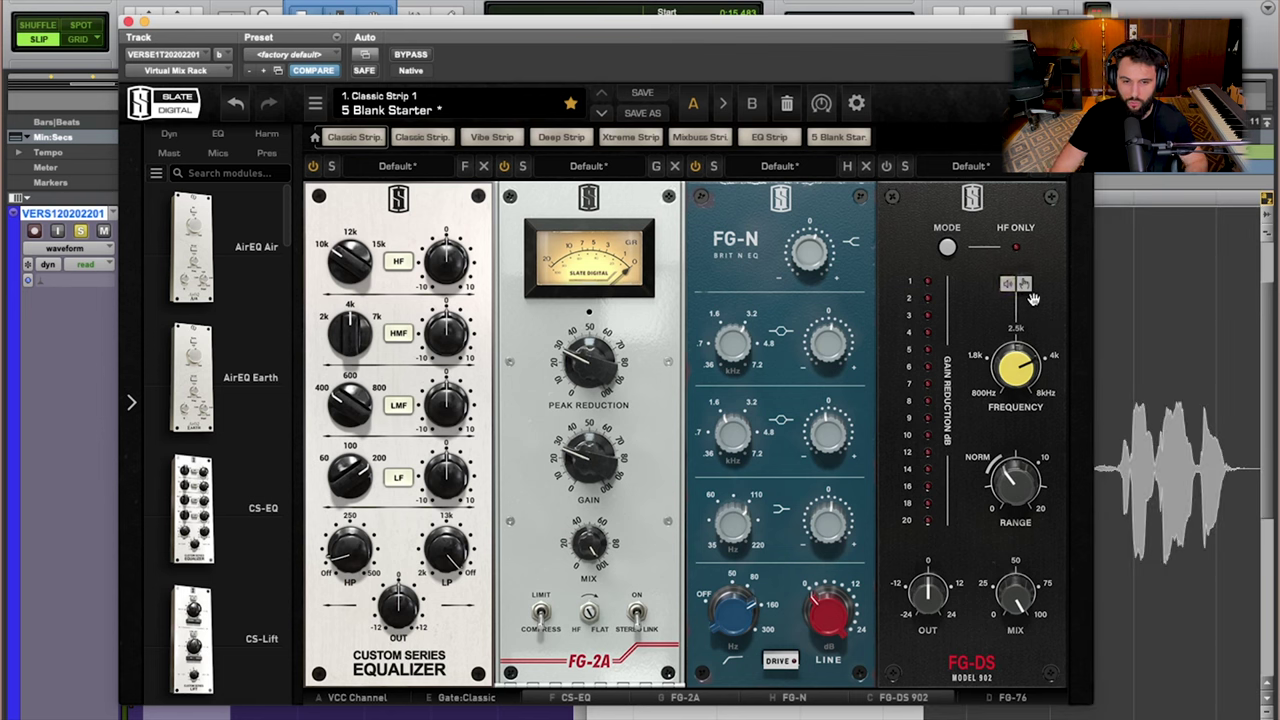
key(space)
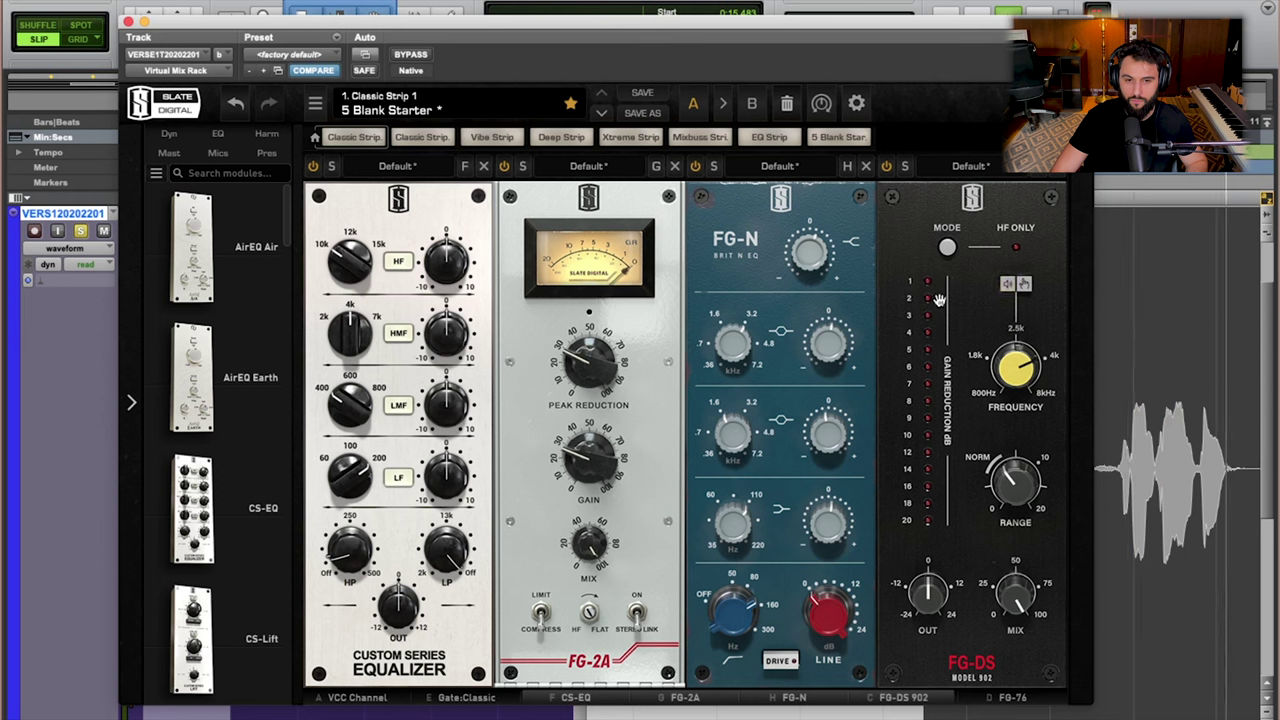
click(887, 167)
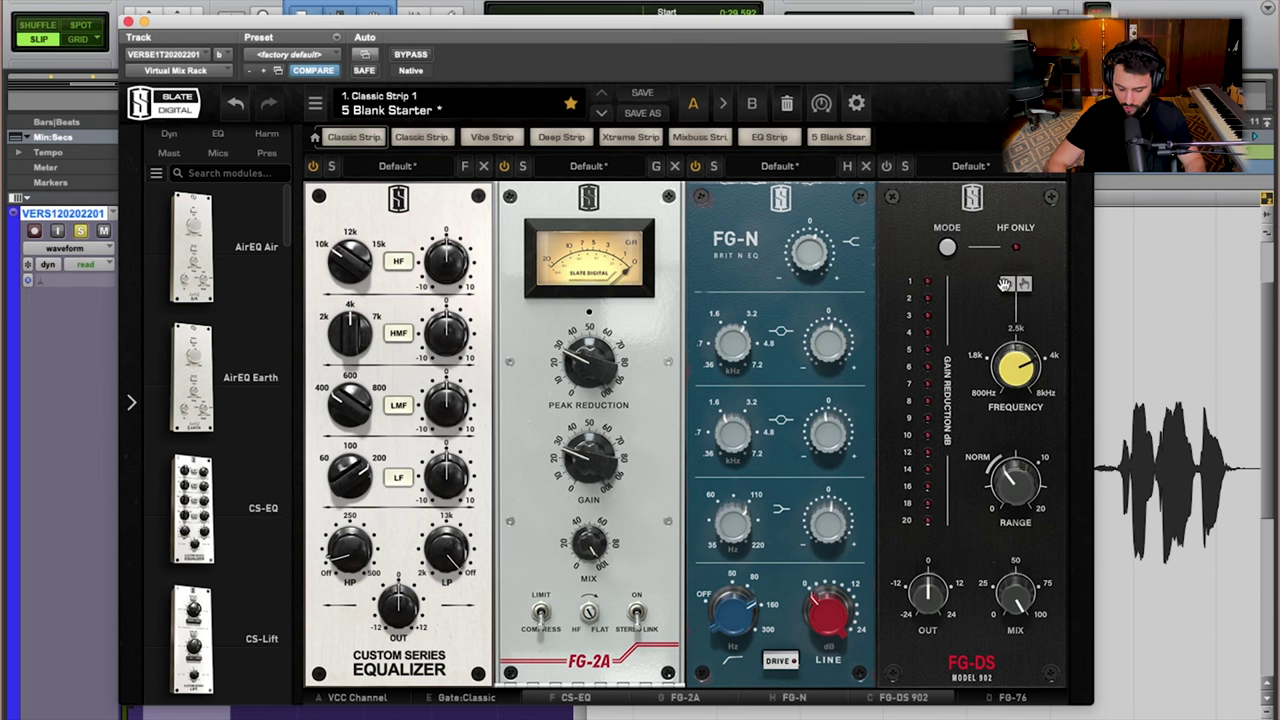
key(space)
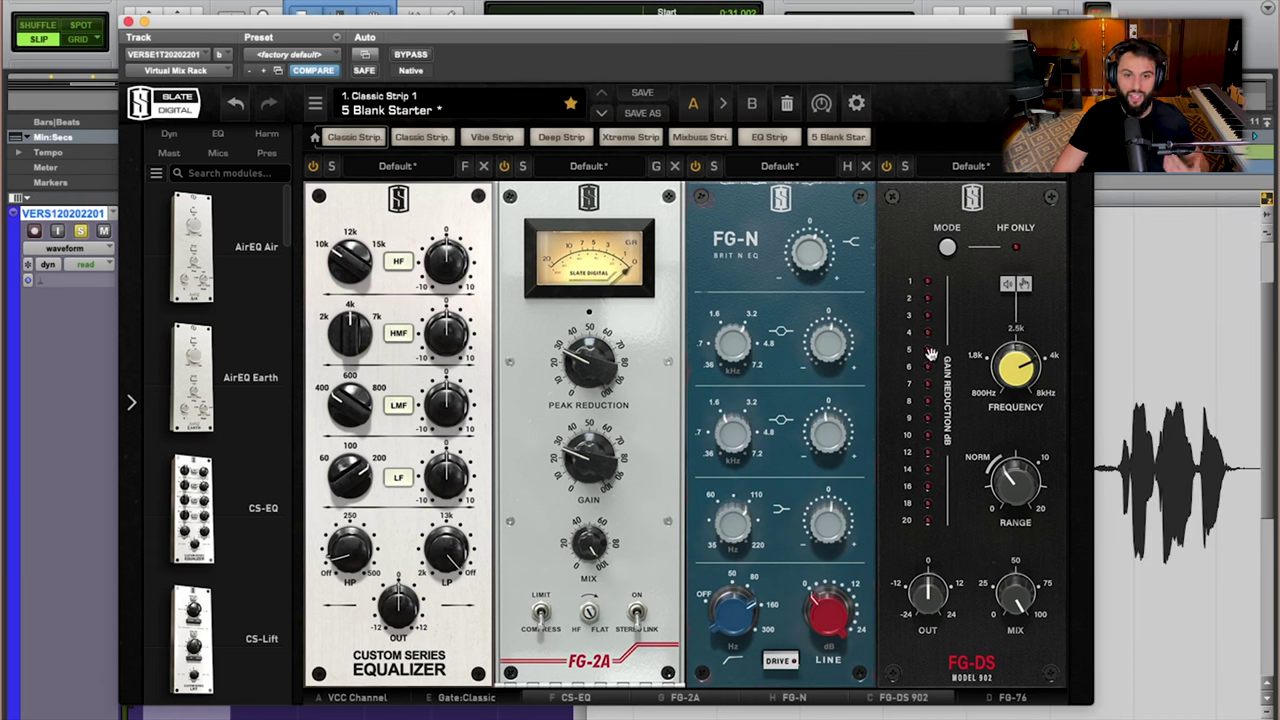
click(1036, 375)
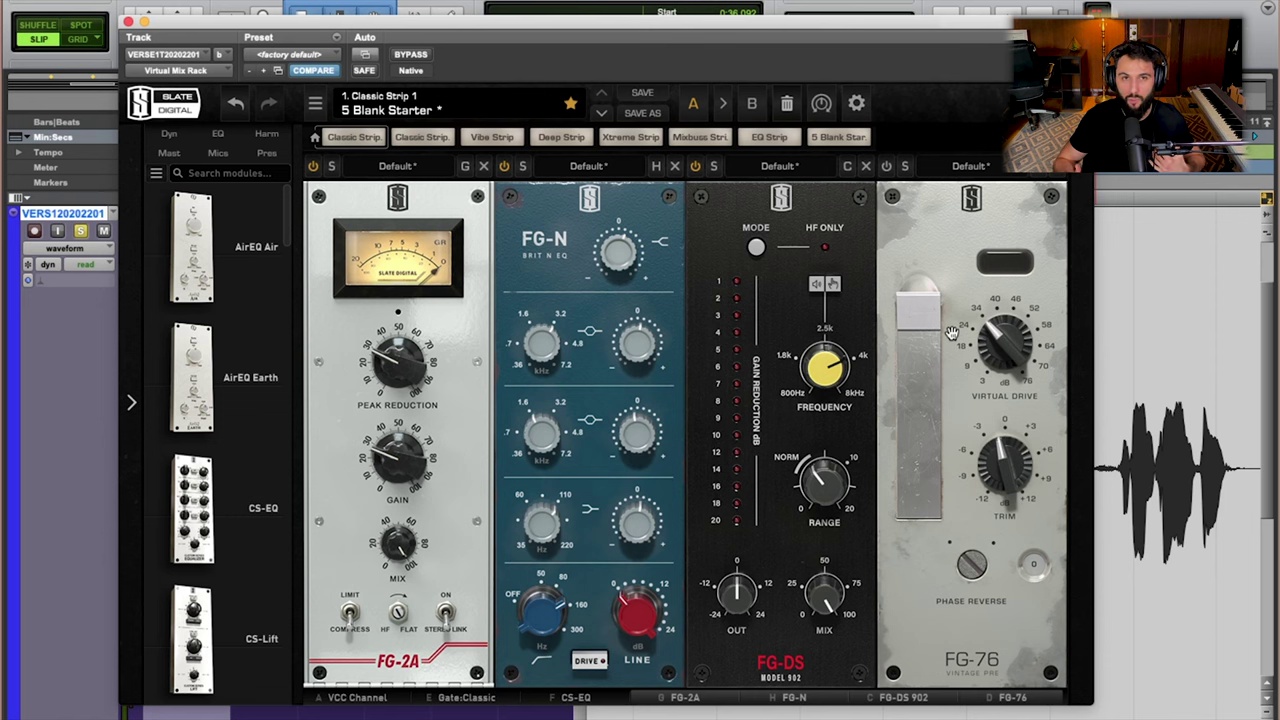
Step: Play the vocal and compare it with the FG-76 preamp active and bypassed, leaving the preamp switched on
key(space)
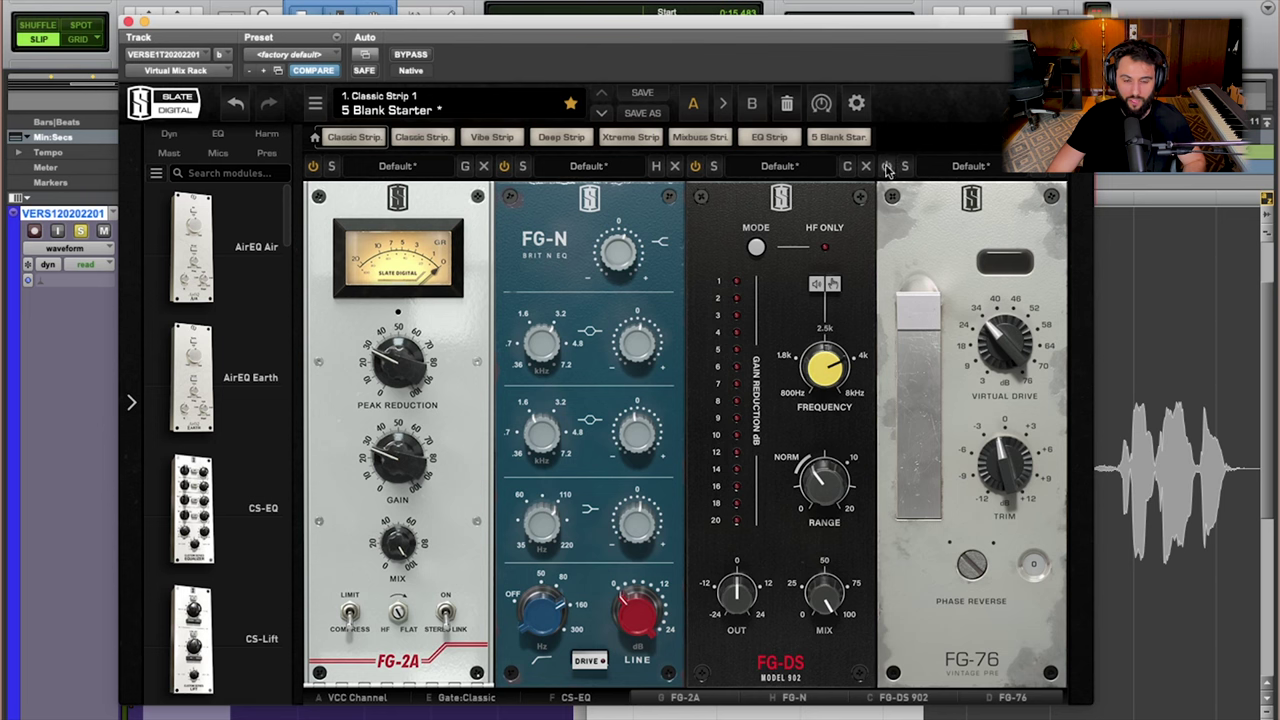
click(886, 167)
key(space)
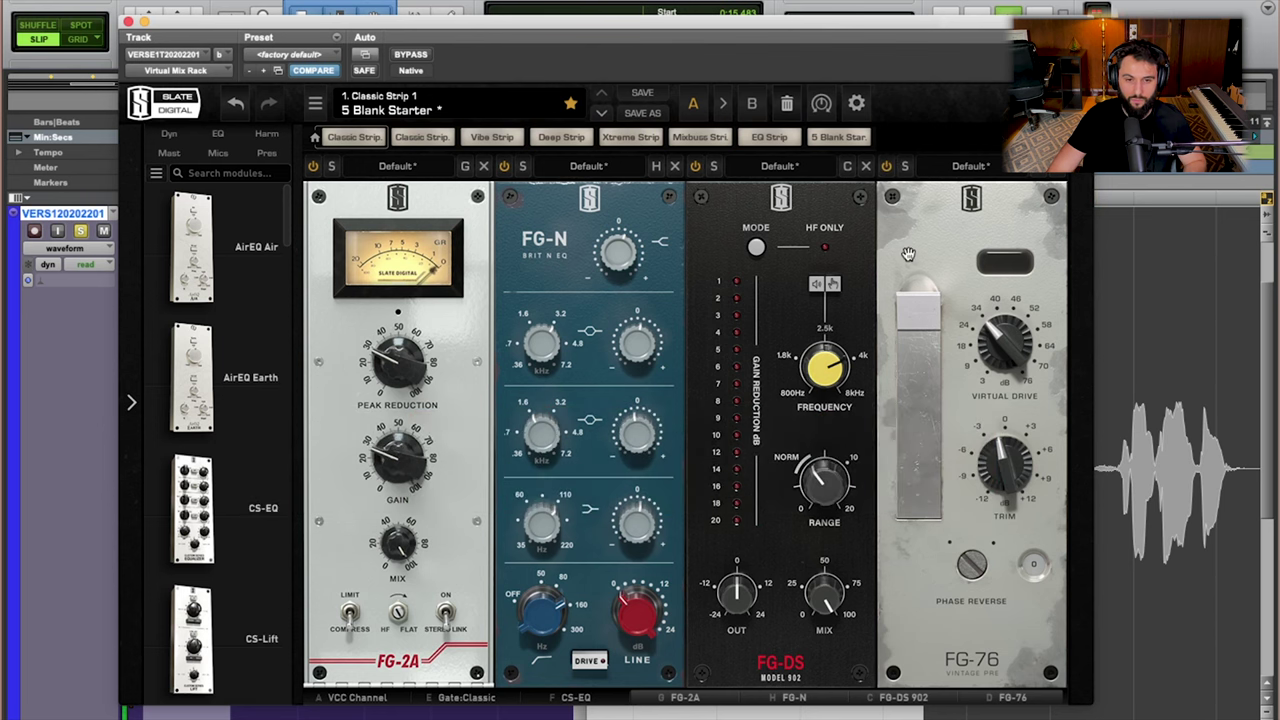
click(886, 168)
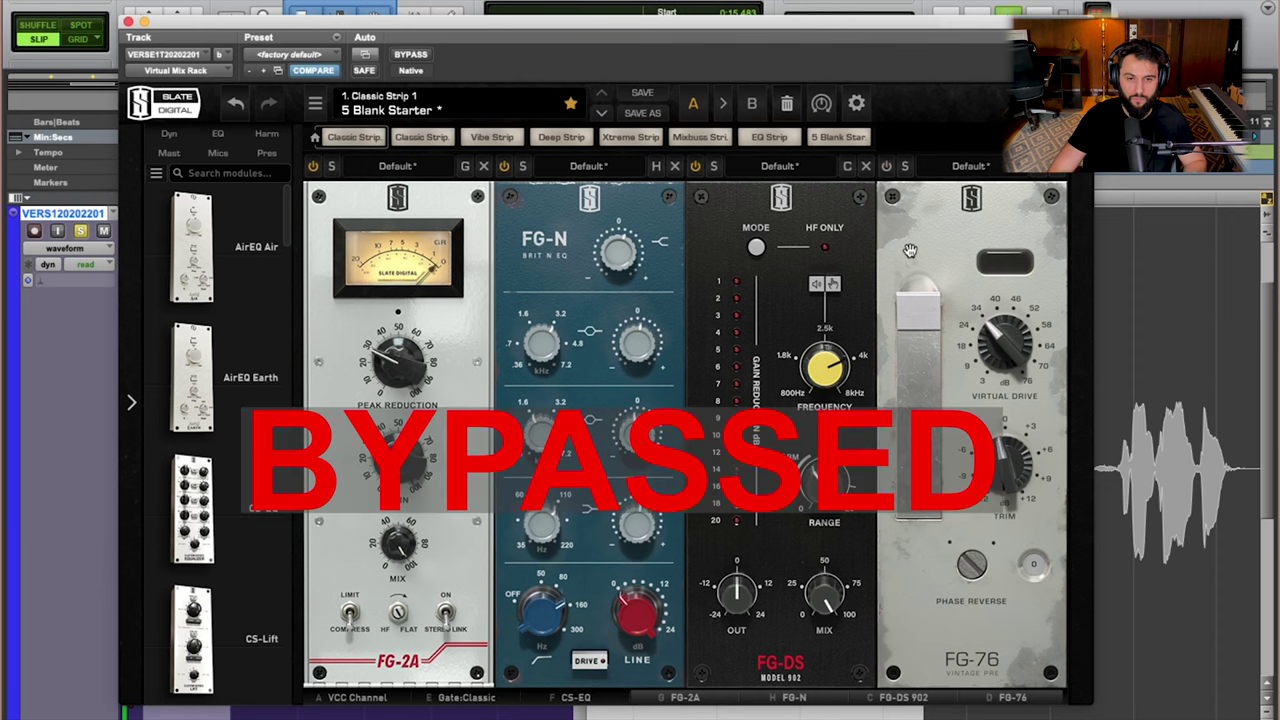
click(886, 168)
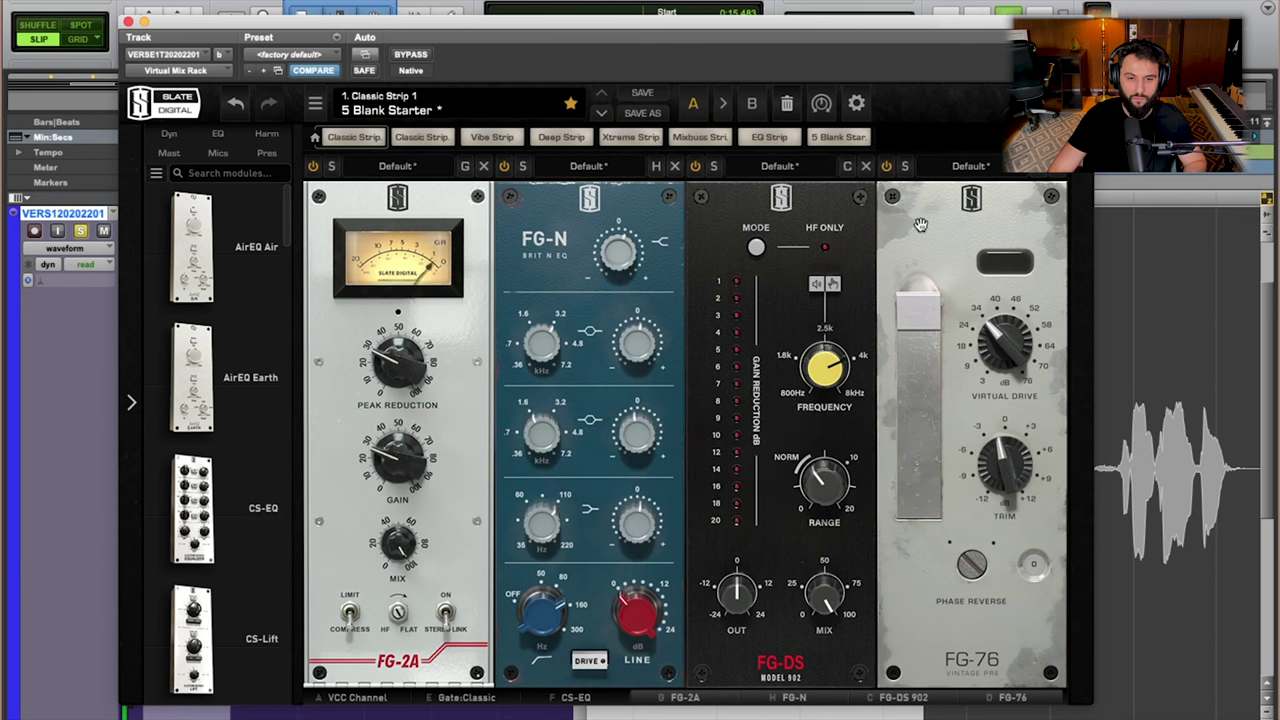